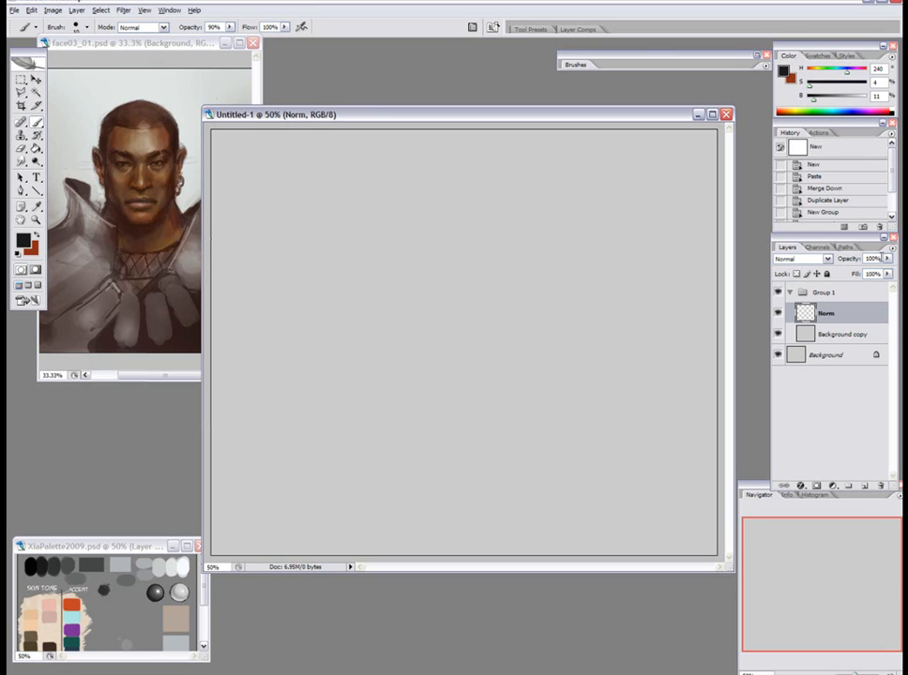
Set the Norm layer's opacity to 50% and prepare a slightly larger brush at 50% opacity.
left_click_drag(881, 257, 857, 259)
type("5")
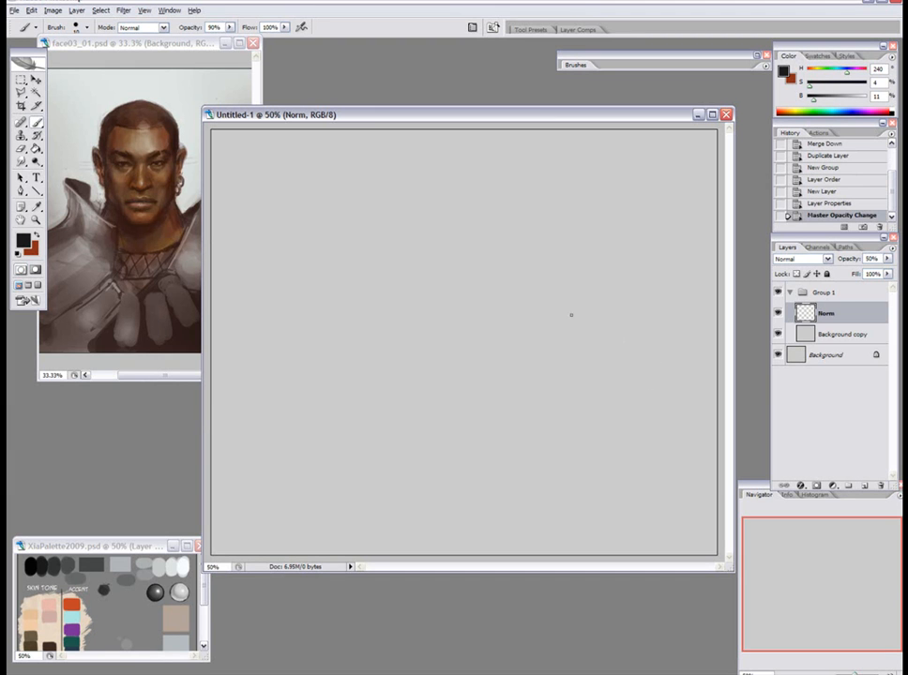
type("5")
left_click_drag(417, 334, 409, 312)
key("bracketright")
key("bracketright")
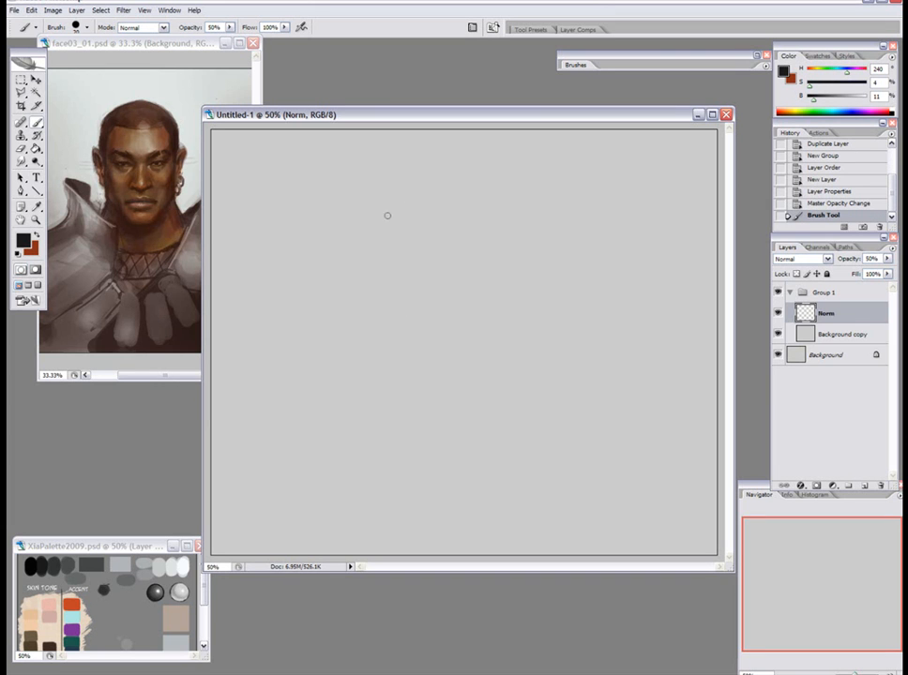
Sketch the head's construction with an oval skull, side planes, a flat chin line and a curved mouth guide.
mouse_move(422, 203)
left_mouse_down()
mouse_move(468, 178)
mouse_move(487, 200)
mouse_move(413, 212)
mouse_move(420, 255)
mouse_move(406, 241)
mouse_move(476, 275)
mouse_move(467, 168)
mouse_move(420, 275)
mouse_move(471, 280)
left_mouse_up()
mouse_move(404, 251)
left_mouse_down()
mouse_move(420, 315)
mouse_move(408, 310)
mouse_move(438, 341)
mouse_move(422, 329)
mouse_move(499, 329)
left_mouse_up()
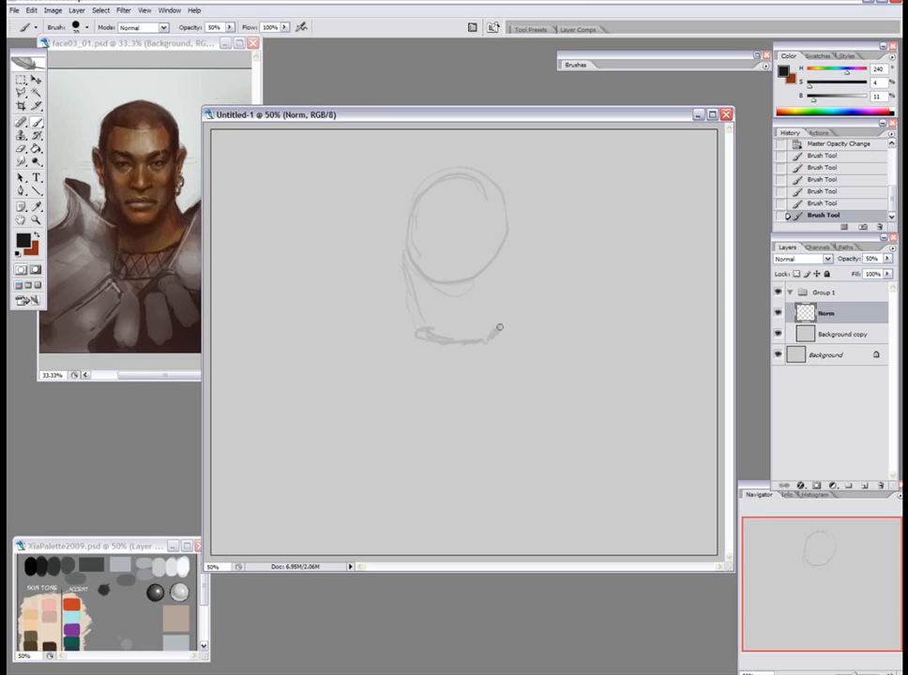
left_click_drag(499, 193, 494, 347)
left_click_drag(501, 241, 480, 332)
mouse_move(407, 237)
left_mouse_down()
mouse_move(450, 343)
mouse_move(438, 311)
mouse_move(450, 295)
mouse_move(429, 297)
mouse_move(453, 285)
mouse_move(486, 288)
mouse_move(462, 287)
mouse_move(499, 304)
left_mouse_up()
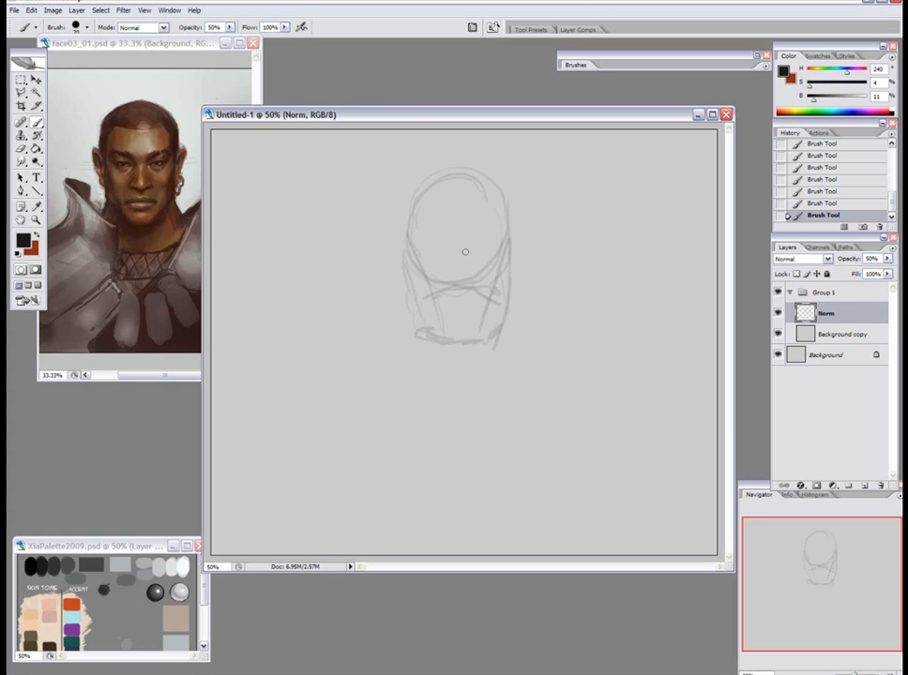
Sketch the curved brow line with the eyes and nose, and outline the spiky hair around the skull.
left_click_drag(457, 265, 470, 267)
mouse_move(397, 249)
left_mouse_down()
mouse_move(513, 238)
mouse_move(465, 227)
mouse_move(533, 242)
left_mouse_up()
mouse_move(420, 229)
left_mouse_down()
mouse_move(438, 236)
mouse_move(448, 226)
left_mouse_up()
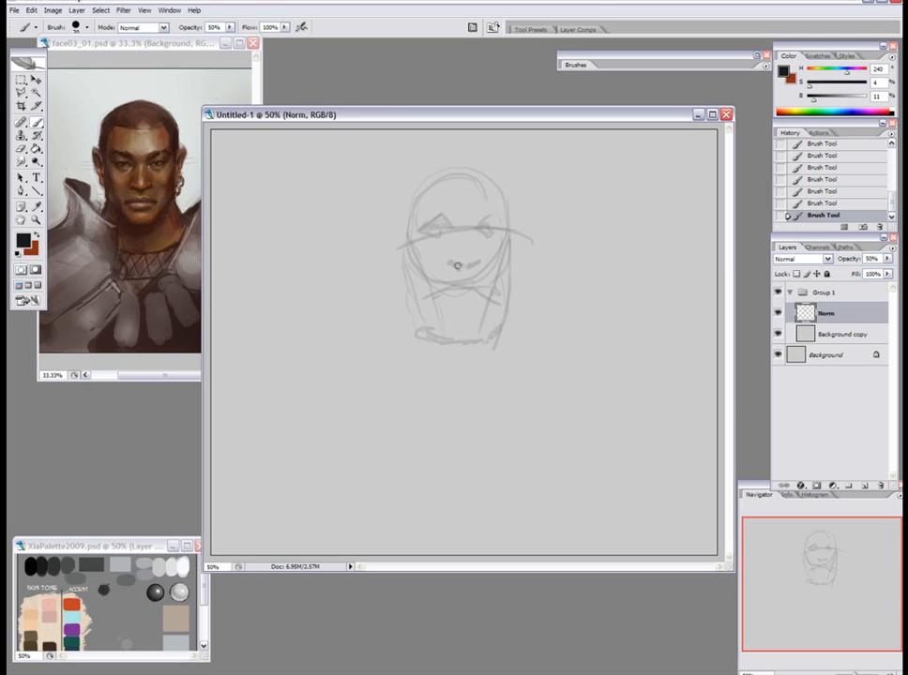
left_click_drag(454, 263, 462, 264)
mouse_move(427, 180)
left_mouse_down()
mouse_move(472, 147)
mouse_move(466, 170)
mouse_move(493, 170)
mouse_move(507, 210)
left_mouse_up()
mouse_move(418, 198)
left_mouse_down()
mouse_move(410, 264)
mouse_move(403, 208)
left_mouse_up()
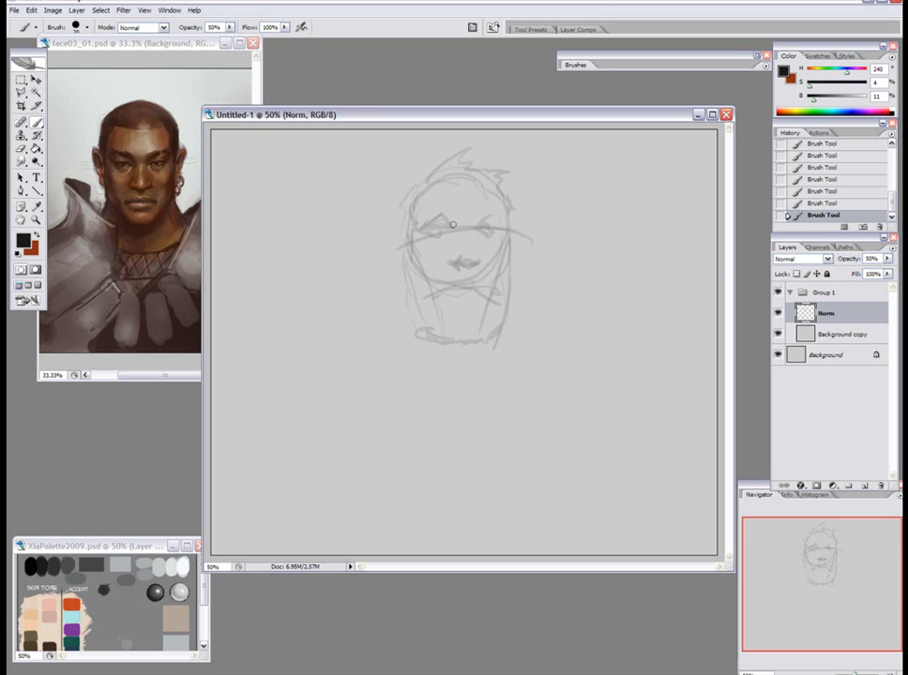
Erase the stray strokes around the nose, and sketch the nostrils, lower lip and pointed chin beard.
key("e")
left_click_drag(459, 260, 480, 261)
left_click_drag(480, 261, 455, 264)
mouse_move(456, 263)
left_mouse_down()
mouse_move(470, 266)
mouse_move(455, 266)
mouse_move(473, 310)
mouse_move(460, 334)
mouse_move(485, 336)
mouse_move(484, 356)
mouse_move(447, 354)
left_mouse_up()
key("b")
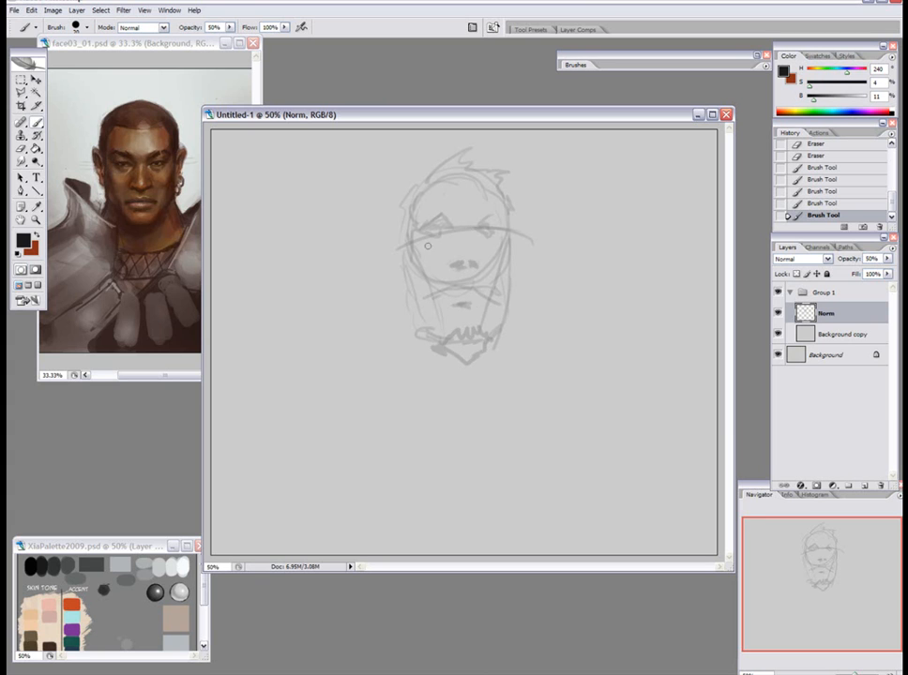
Sketch both sides of the neck, the sloping shoulders and the collarbones below the head.
left_click_drag(508, 301, 521, 358)
left_click_drag(513, 305, 537, 363)
mouse_move(409, 293)
left_mouse_down()
mouse_move(388, 350)
mouse_move(365, 377)
mouse_move(278, 405)
mouse_move(352, 344)
mouse_move(320, 368)
mouse_move(334, 374)
left_mouse_up()
mouse_move(535, 347)
left_mouse_down()
mouse_move(531, 386)
mouse_move(586, 362)
mouse_move(649, 365)
mouse_move(637, 424)
left_mouse_up()
mouse_move(350, 398)
left_mouse_down()
mouse_move(460, 405)
mouse_move(476, 419)
mouse_move(553, 397)
left_mouse_up()
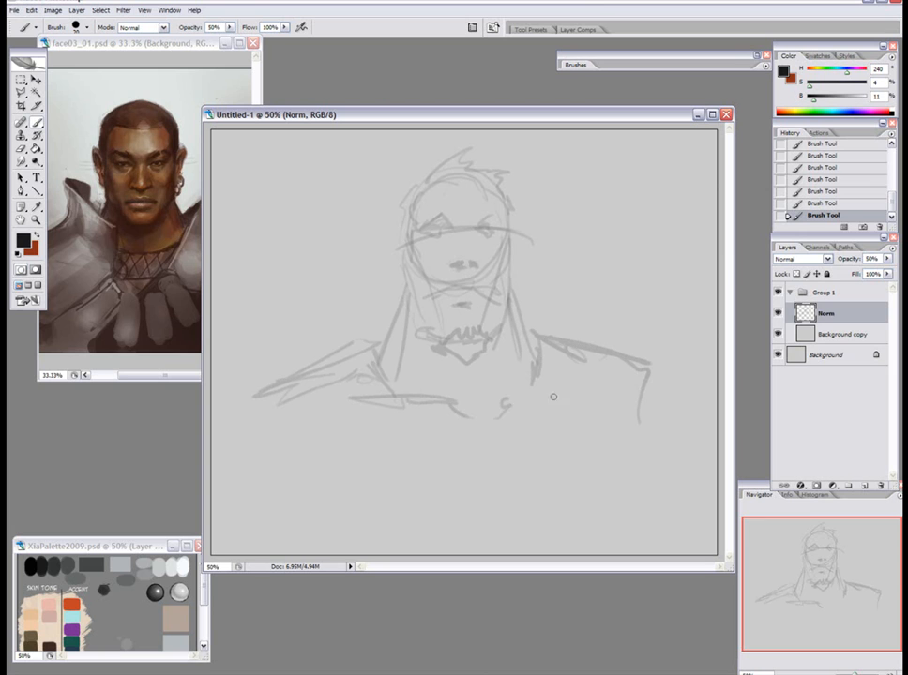
Duplicate the Norm and Background copy layers together and merge the original pair into one layer.
left_click(867, 335, "shift")
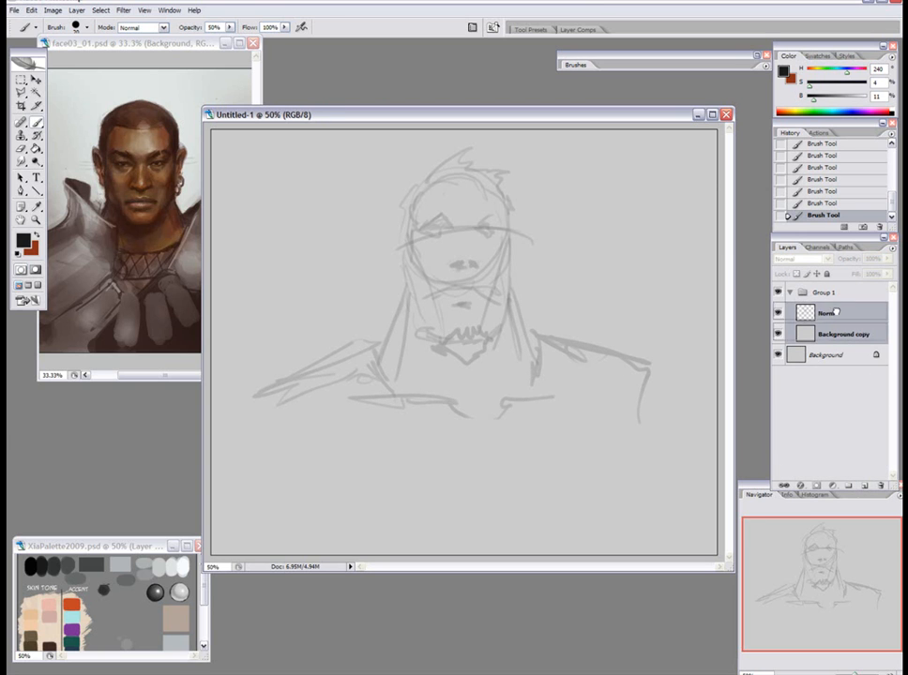
left_click_drag(871, 489, 872, 489)
left_click(837, 360)
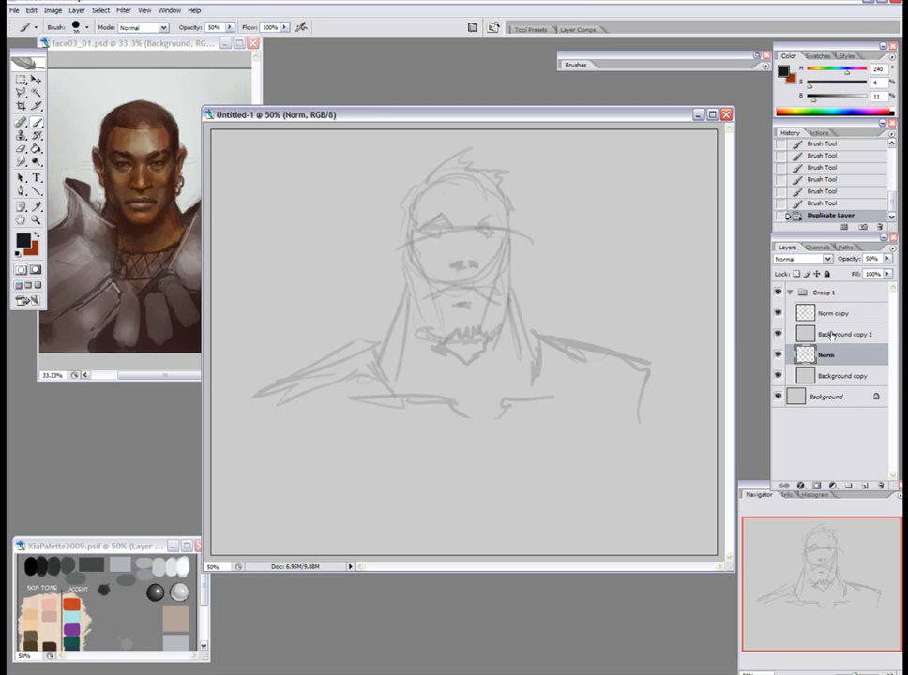
key("ctrl+e")
Add a new layer named Norm above Norm copy and set its opacity to 70%.
left_click(830, 313)
key("ctrl+shift+alt+n")
left_click_drag(874, 260, 854, 265)
type("70")
key("Return")
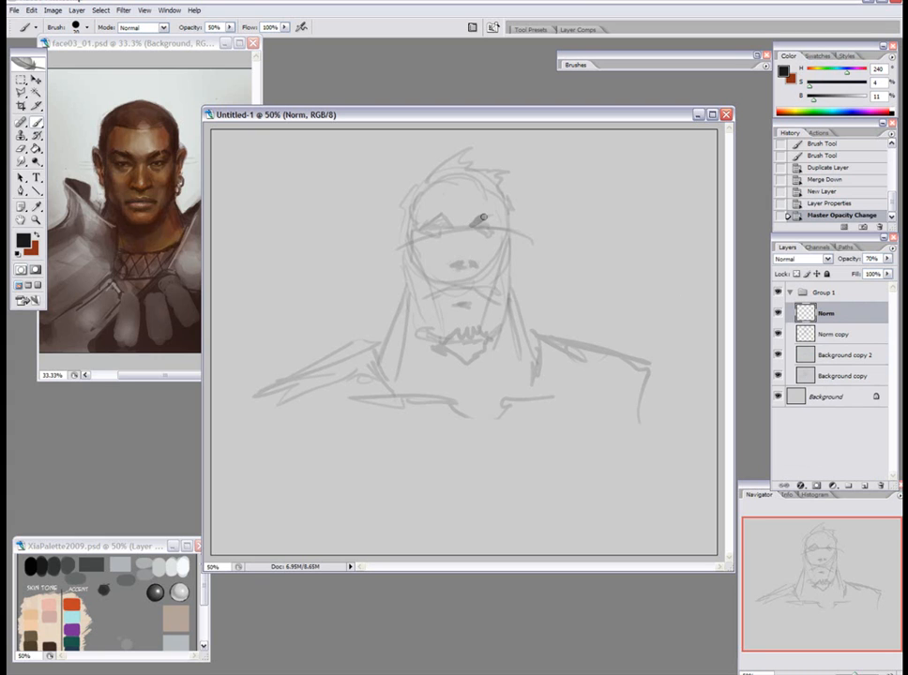
Shade the eye sockets and nose, the sides of the cheeks and the bearded jaw with broad grey strokes.
left_click_drag(475, 226, 505, 230)
mouse_move(501, 227)
left_mouse_down()
mouse_move(429, 224)
mouse_move(460, 265)
mouse_move(467, 264)
mouse_move(454, 251)
mouse_move(456, 260)
mouse_move(476, 255)
left_mouse_up()
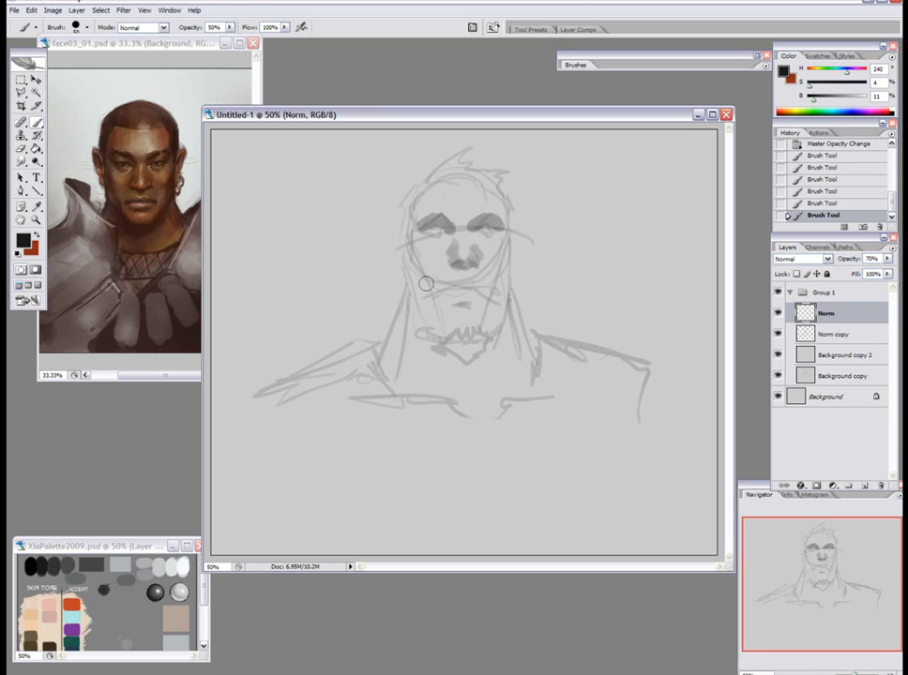
left_click_drag(411, 259, 427, 284)
mouse_move(510, 254)
left_mouse_down()
mouse_move(505, 316)
mouse_move(484, 329)
mouse_move(499, 299)
mouse_move(492, 324)
mouse_move(501, 302)
mouse_move(509, 322)
mouse_move(498, 343)
mouse_move(431, 349)
mouse_move(421, 327)
mouse_move(447, 347)
mouse_move(479, 348)
mouse_move(514, 303)
mouse_move(511, 285)
mouse_move(533, 353)
left_mouse_up()
key("bracketleft")
key("bracketleft")
key("bracketleft")
key("bracketleft")
key("bracketleft")
left_click_drag(517, 281, 537, 353)
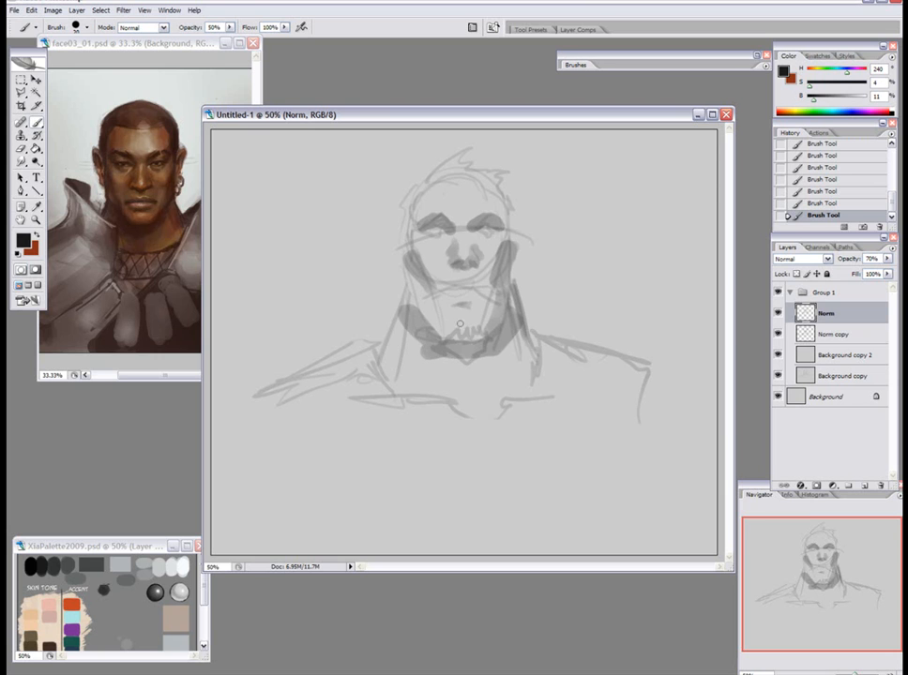
Darken the side of the neck and the hair around the forehead, and draw both ears.
mouse_move(406, 282)
left_mouse_down()
mouse_move(387, 354)
mouse_move(382, 347)
left_mouse_up()
mouse_move(446, 192)
left_mouse_down()
mouse_move(414, 210)
mouse_move(413, 192)
mouse_move(404, 232)
mouse_move(407, 205)
mouse_move(447, 169)
mouse_move(416, 194)
mouse_move(422, 178)
mouse_move(463, 155)
mouse_move(472, 162)
mouse_move(466, 169)
mouse_move(495, 169)
mouse_move(490, 177)
mouse_move(507, 183)
mouse_move(479, 175)
mouse_move(509, 202)
mouse_move(508, 242)
left_mouse_up()
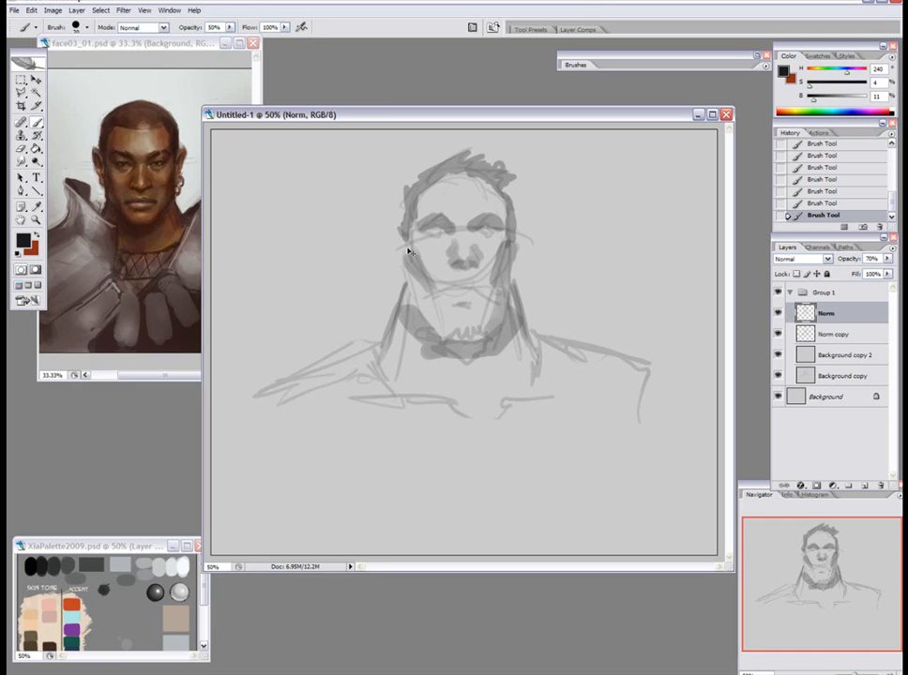
mouse_move(404, 242)
left_mouse_down()
mouse_move(392, 241)
mouse_move(396, 273)
left_mouse_up()
mouse_move(511, 233)
left_mouse_down()
mouse_move(528, 231)
mouse_move(516, 283)
left_mouse_up()
left_click_drag(389, 251, 404, 237)
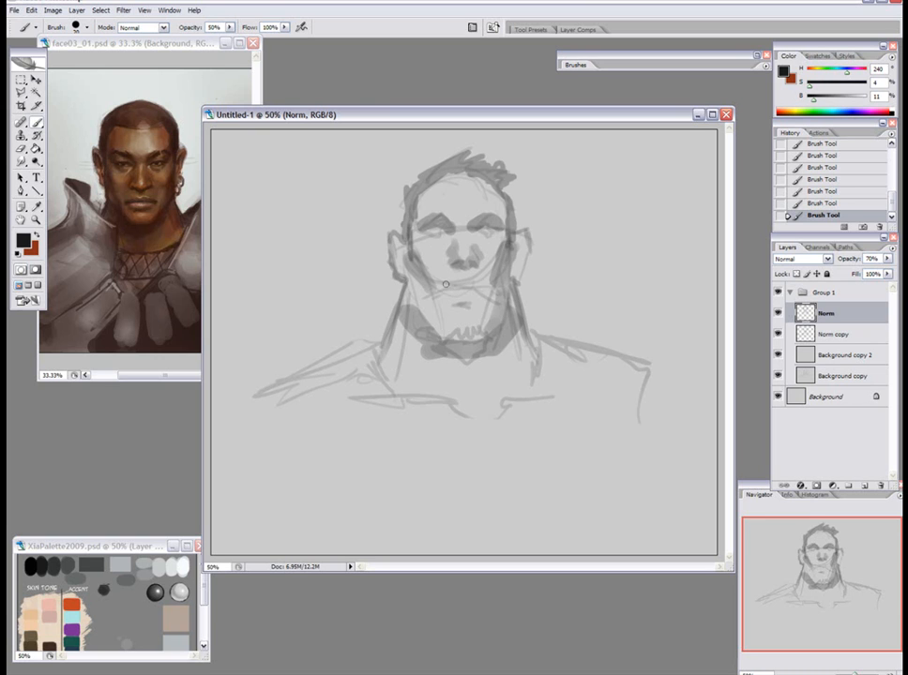
Darken the drooping moustache and lower lip, and reinforce both sides of the jawline.
mouse_move(427, 294)
left_mouse_down()
mouse_move(468, 281)
mouse_move(500, 294)
mouse_move(451, 300)
left_mouse_up()
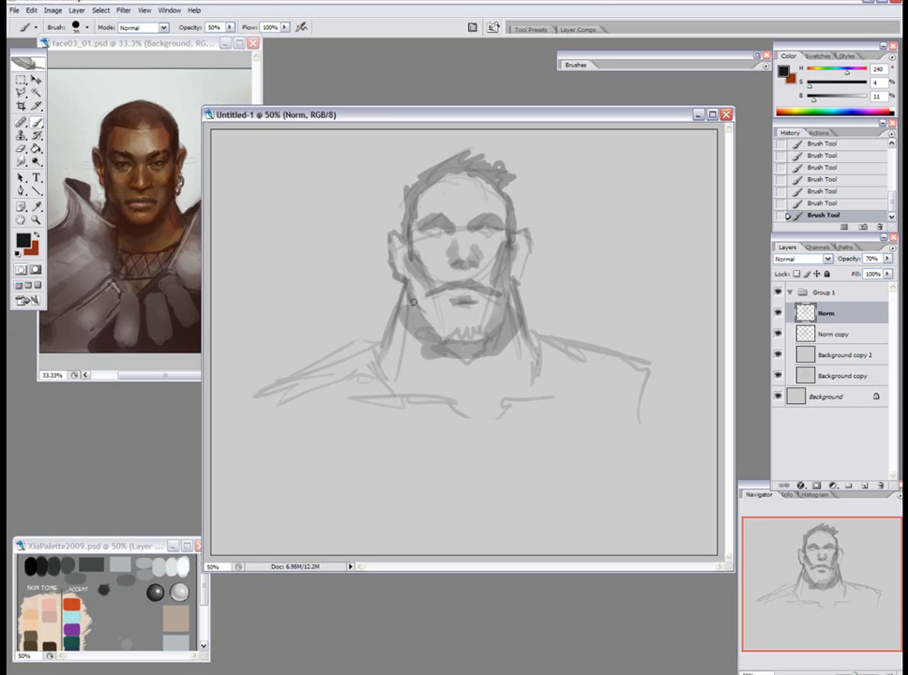
mouse_move(512, 288)
left_mouse_down()
mouse_move(515, 315)
mouse_move(495, 335)
left_mouse_up()
left_click_drag(415, 303, 432, 334)
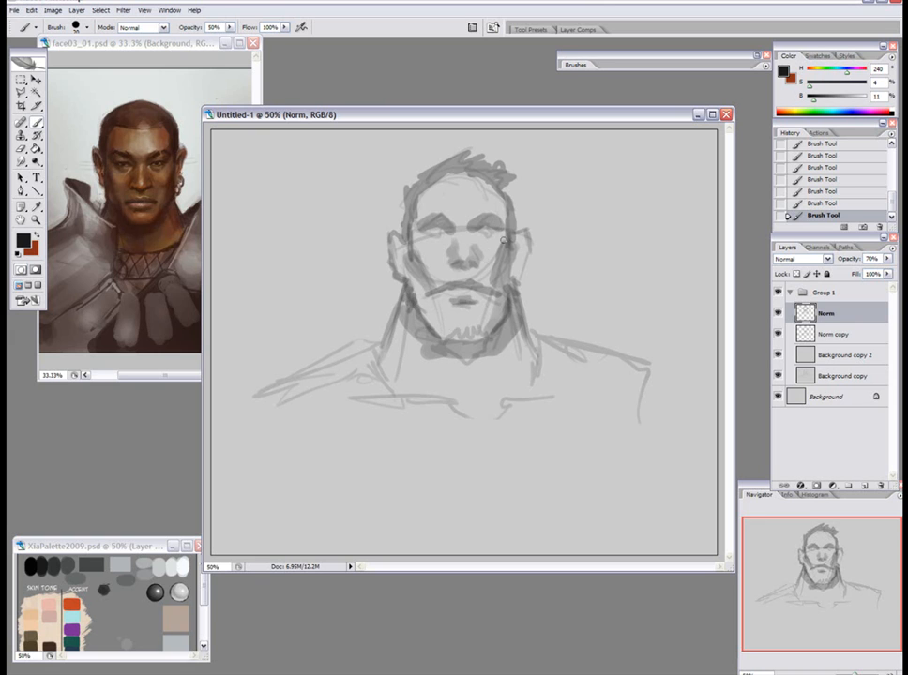
Merge the shading into Norm copy, duplicate it with Background copy 2, and merge the original pair.
key("ctrl+e")
left_click(836, 335, "shift")
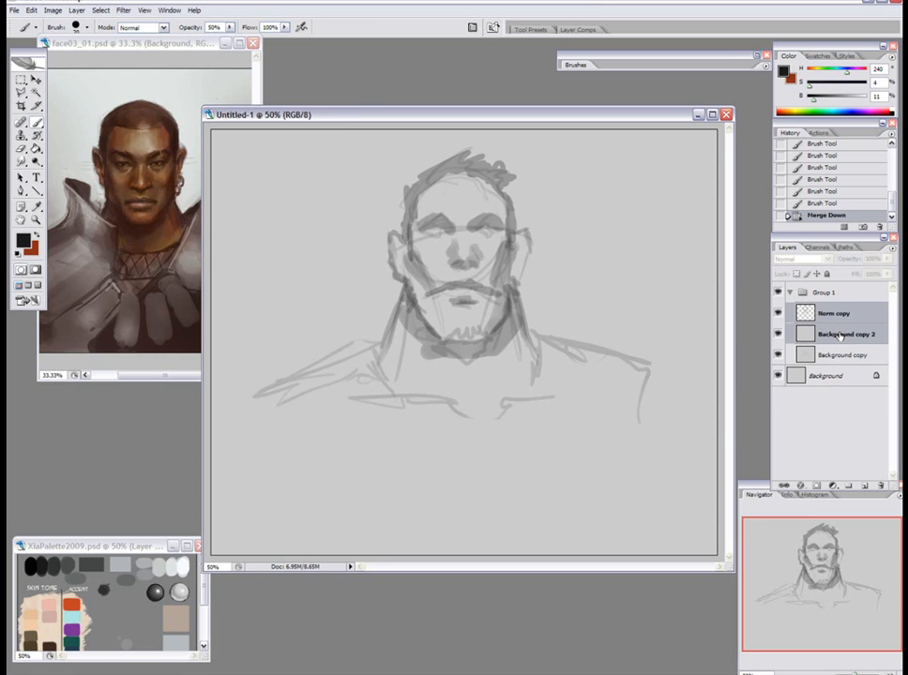
key("ctrl+j")
left_click(835, 354)
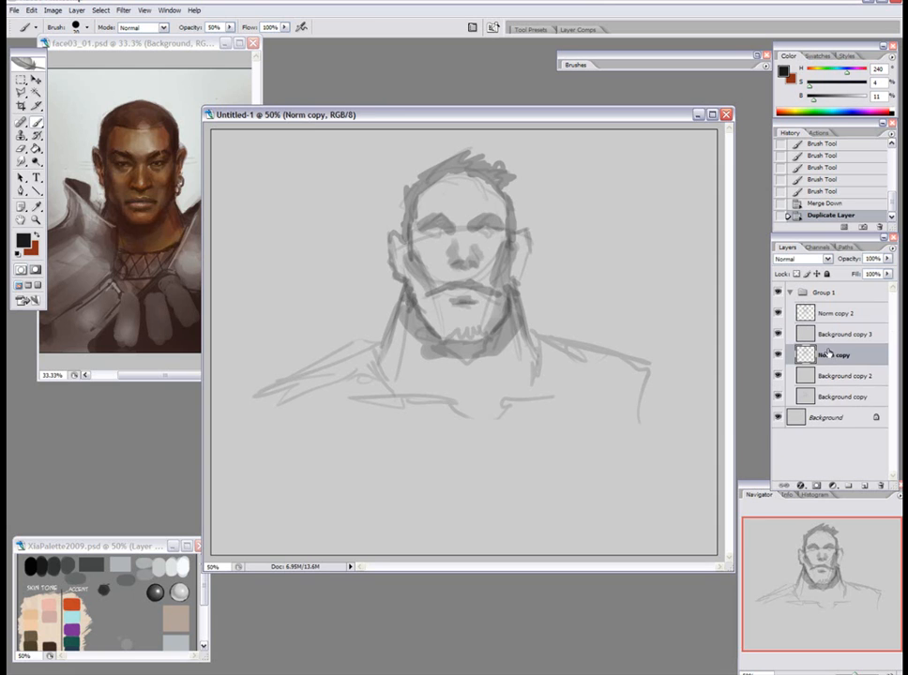
key("ctrl+e")
On a new layer named Norm, block in grey tone over the head, chest and shoulders with a 250 px brush at 30% opacity.
left_click(839, 314)
key("F2")
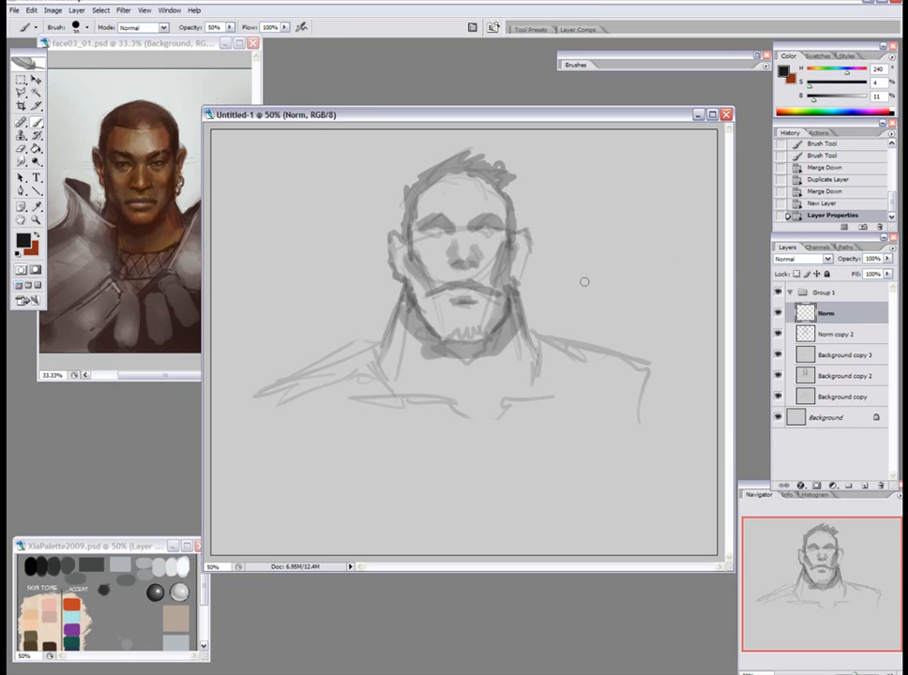
key("bracketright")
key("bracketright")
mouse_move(424, 205)
left_mouse_down()
mouse_move(450, 337)
mouse_move(426, 246)
mouse_move(417, 272)
mouse_move(503, 233)
mouse_move(470, 254)
mouse_move(434, 362)
mouse_move(463, 396)
mouse_move(511, 381)
mouse_move(418, 381)
mouse_move(431, 418)
mouse_move(454, 184)
mouse_move(492, 196)
mouse_move(493, 346)
mouse_move(404, 239)
mouse_move(470, 382)
mouse_move(275, 418)
left_mouse_up()
key("ctrl+z")
key("3")
mouse_move(296, 463)
left_mouse_down()
mouse_move(398, 470)
mouse_move(571, 449)
mouse_move(604, 381)
mouse_move(639, 389)
left_mouse_up()
mouse_move(621, 444)
left_mouse_down()
mouse_move(578, 409)
mouse_move(553, 458)
mouse_move(614, 449)
left_mouse_up()
mouse_move(368, 375)
left_mouse_down()
mouse_move(290, 470)
mouse_move(372, 472)
mouse_move(334, 432)
mouse_move(368, 450)
mouse_move(326, 386)
left_mouse_up()
mouse_move(553, 367)
left_mouse_down()
mouse_move(543, 480)
mouse_move(594, 436)
mouse_move(644, 446)
left_mouse_up()
left_click_drag(389, 405, 413, 434)
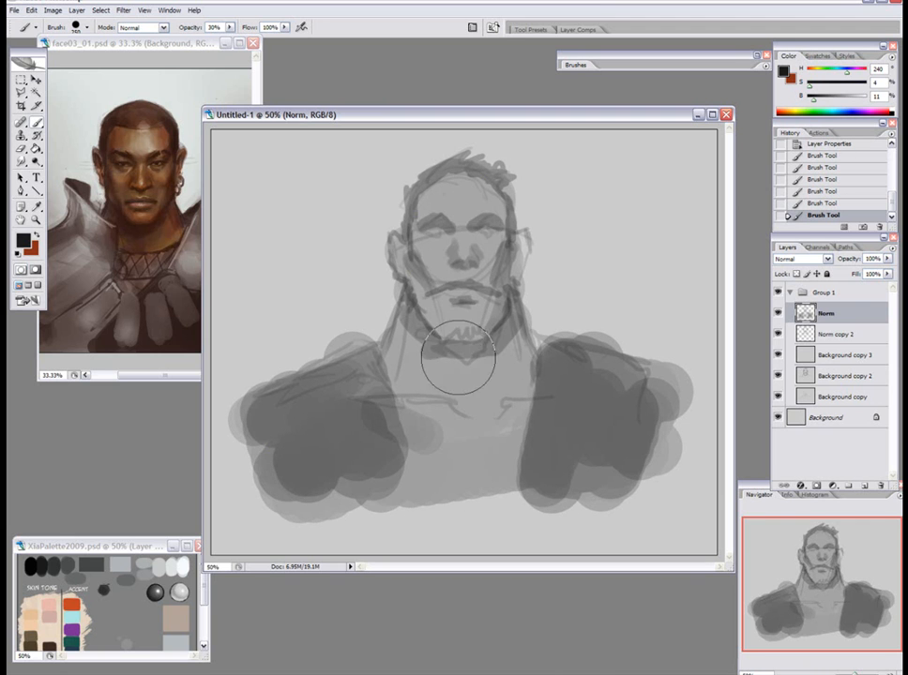
Add another new layer named Norm and shade the lower half of the face with the large brush.
right_click(456, 272)
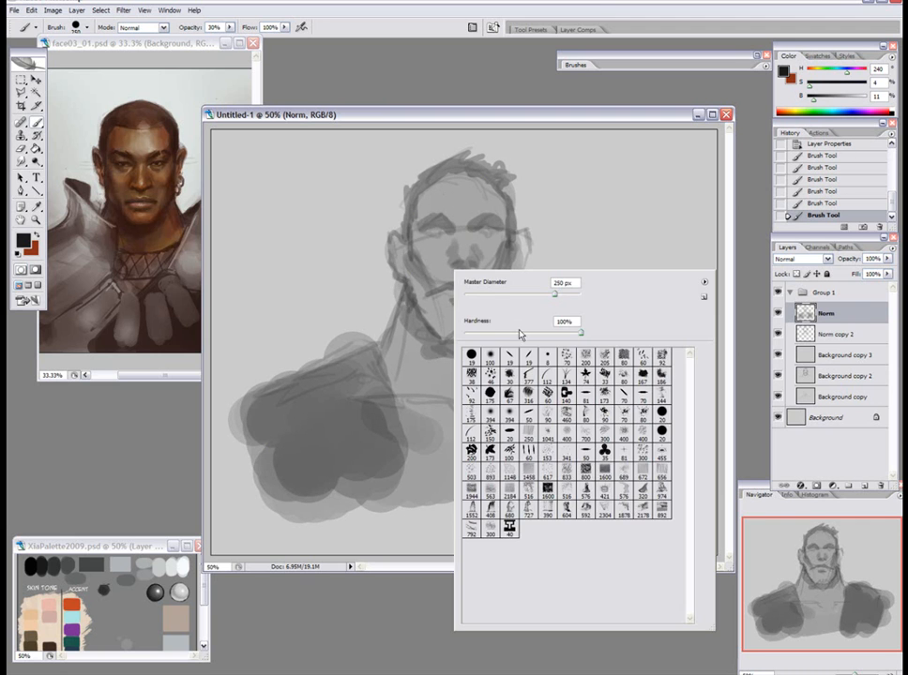
left_click(645, 203)
key("ctrl+shift+alt+n")
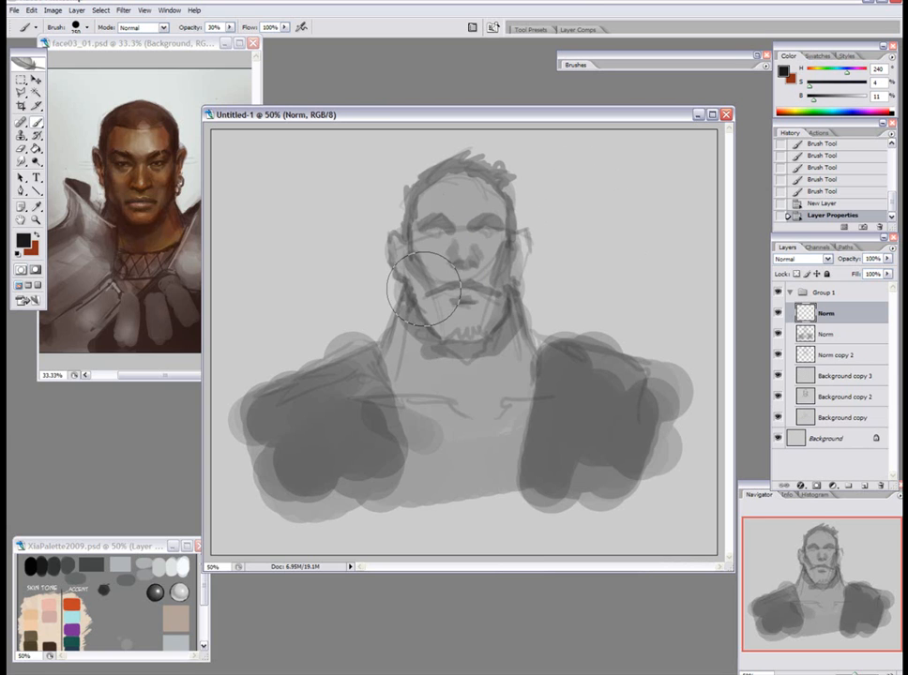
left_click_drag(417, 270, 458, 320)
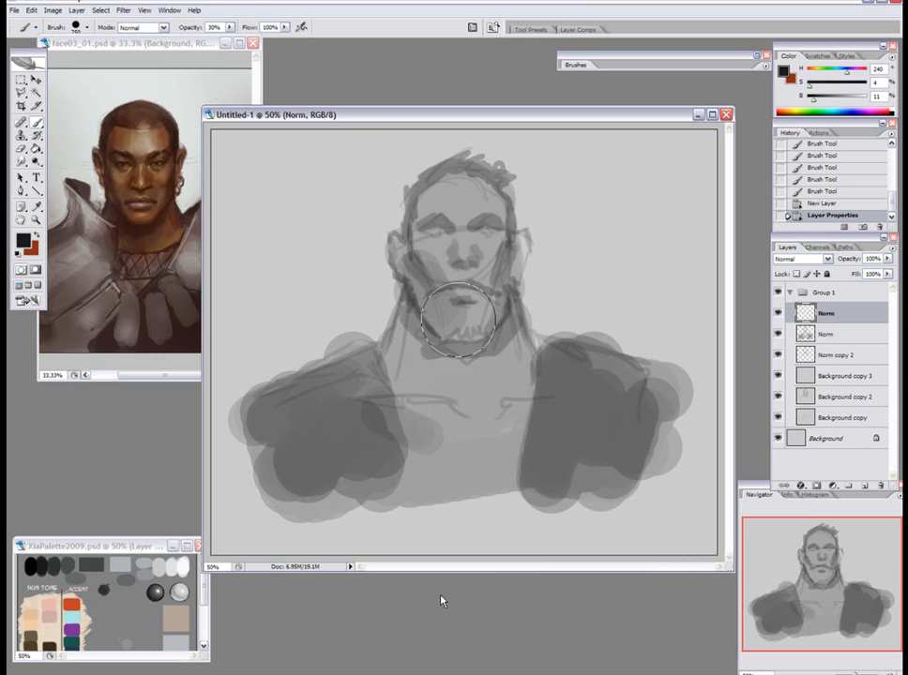
mouse_move(458, 319)
left_mouse_down()
mouse_move(466, 324)
mouse_move(500, 276)
mouse_move(489, 307)
mouse_move(469, 289)
mouse_move(471, 270)
left_mouse_up()
Lighten the tone over the cheeks, nose and mouth using an enlarged soft round eraser at 70% opacity.
key("e")
right_click(460, 239)
left_click(506, 329)
left_click(550, 237)
key("7")
key("bracketright")
key("bracketright")
key("bracketright")
key("bracketright")
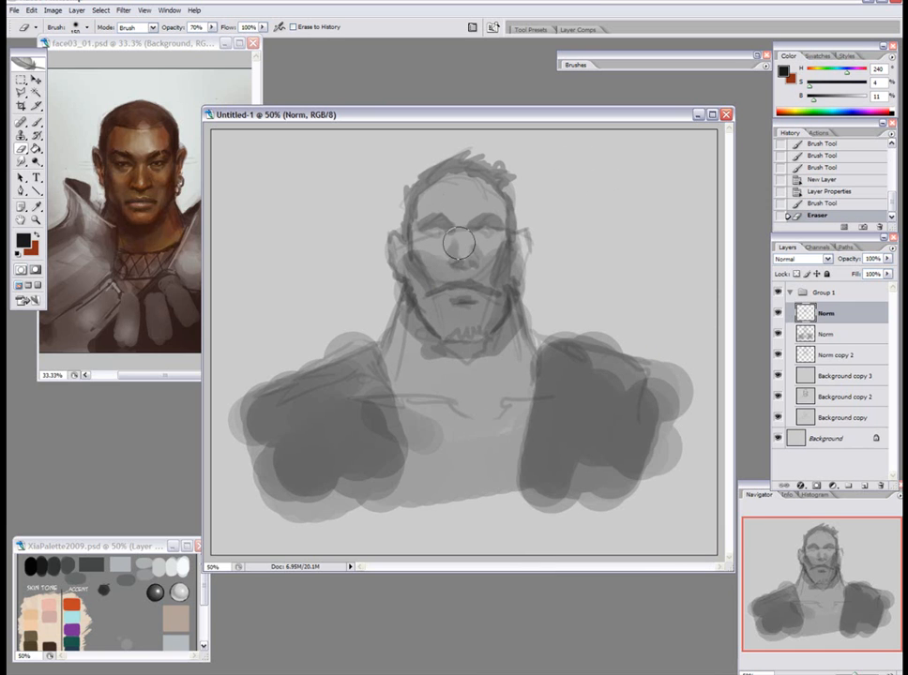
left_click_drag(427, 236, 451, 269)
left_click_drag(493, 242, 479, 250)
mouse_move(483, 249)
left_mouse_down()
mouse_move(468, 297)
mouse_move(445, 281)
left_mouse_up()
left_click_drag(449, 289, 477, 291)
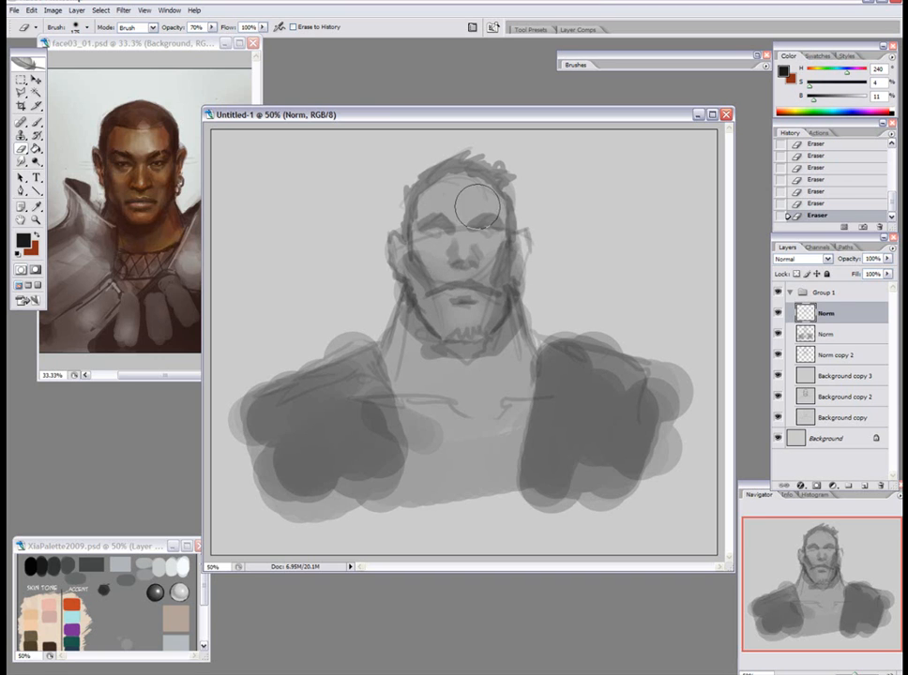
Shade the forehead, soften the tone with the eraser and merge the layer into the Norm layer below.
key("b")
mouse_move(459, 215)
left_mouse_down()
mouse_move(492, 222)
mouse_move(443, 217)
mouse_move(500, 225)
mouse_move(471, 179)
mouse_move(454, 202)
mouse_move(436, 198)
mouse_move(494, 191)
left_mouse_up()
key("e")
left_click_drag(494, 192, 477, 191)
mouse_move(477, 190)
left_mouse_down()
mouse_move(460, 191)
mouse_move(472, 189)
left_mouse_up()
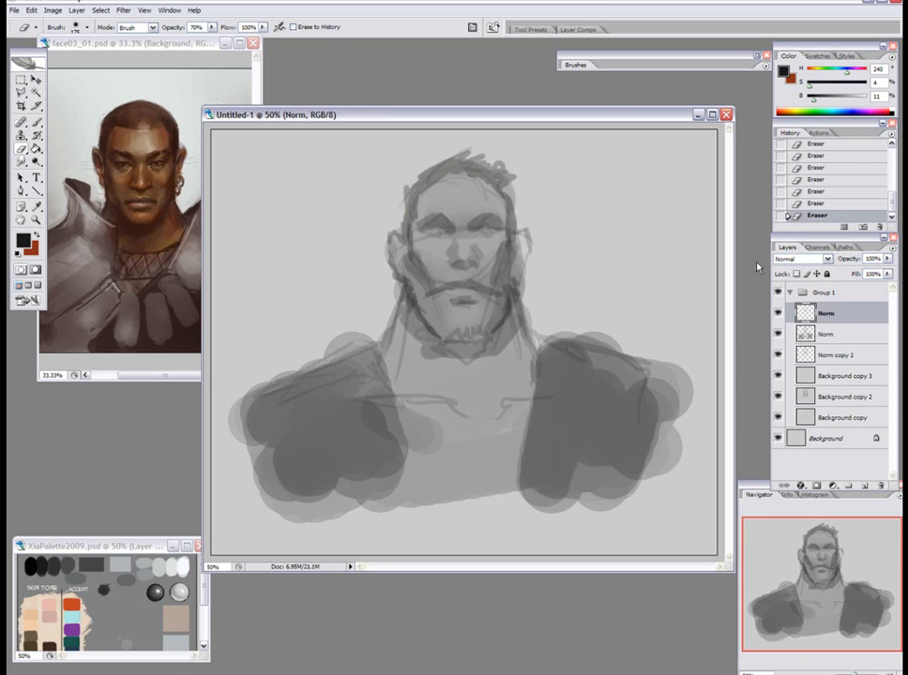
key("ctrl+e")
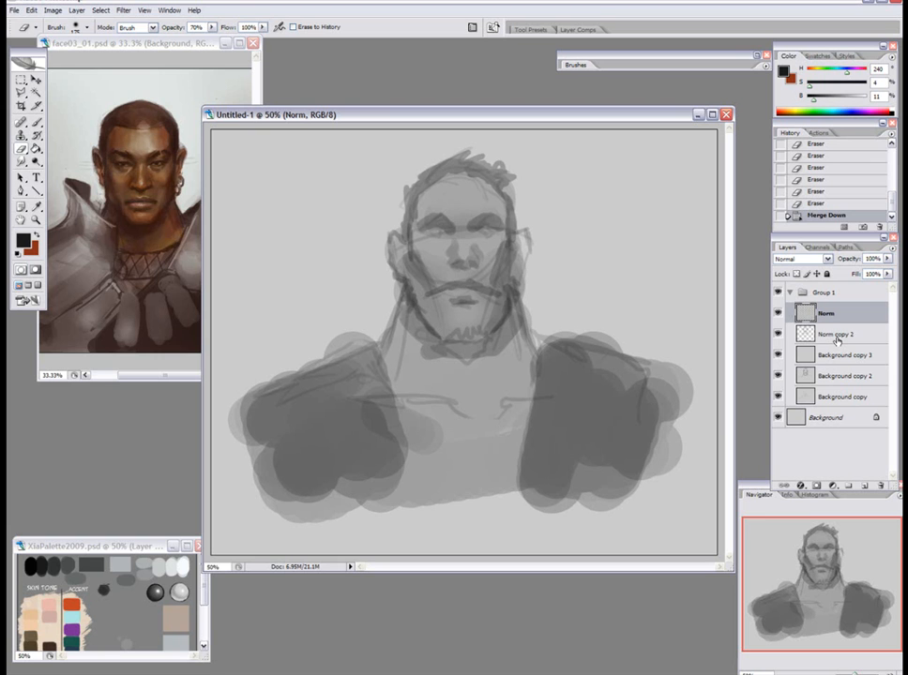
Duplicate the Norm, Norm copy 2 and Background copy 3 layers together, and merge the three originals into one.
left_click(835, 354, "shift")
left_click_drag(838, 356, 863, 486)
left_click(838, 377)
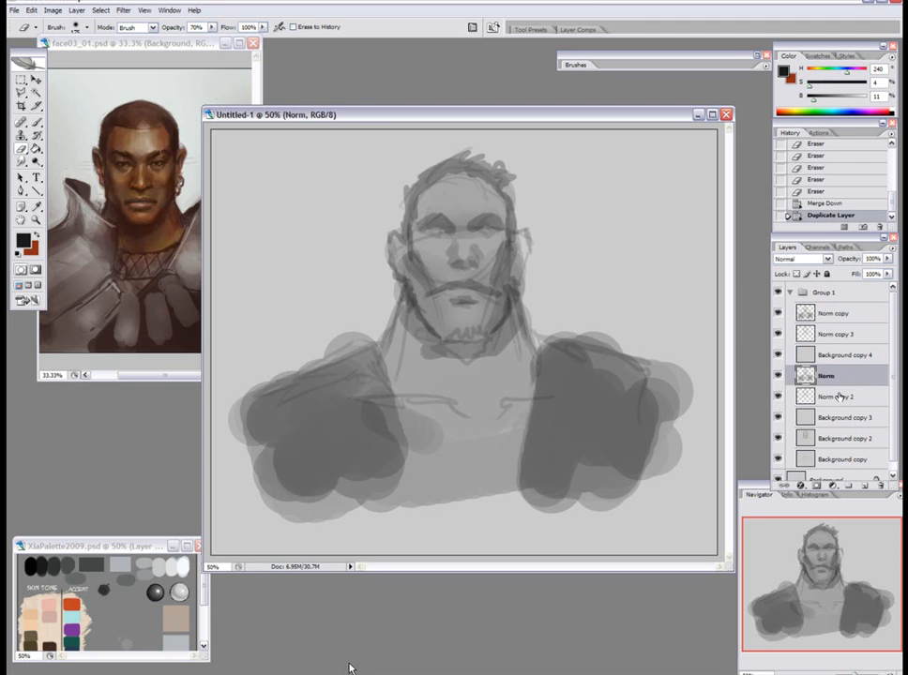
key("ctrl+e")
Merge Norm copy into Norm copy 3 and add a new layer named Norm above it.
key("ctrl+e")
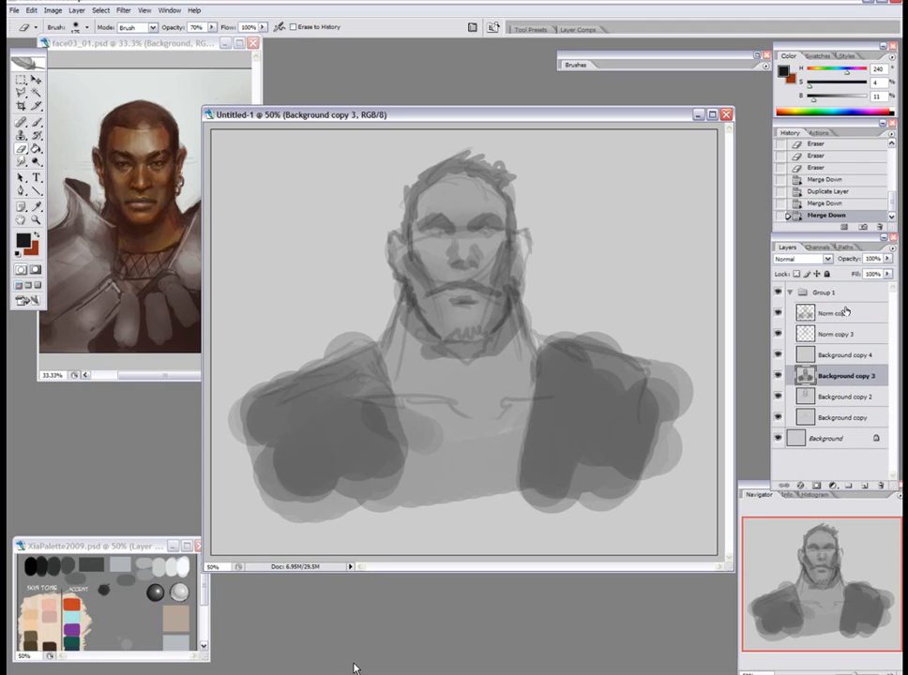
left_click(842, 313)
key("ctrl+e")
key("F2")
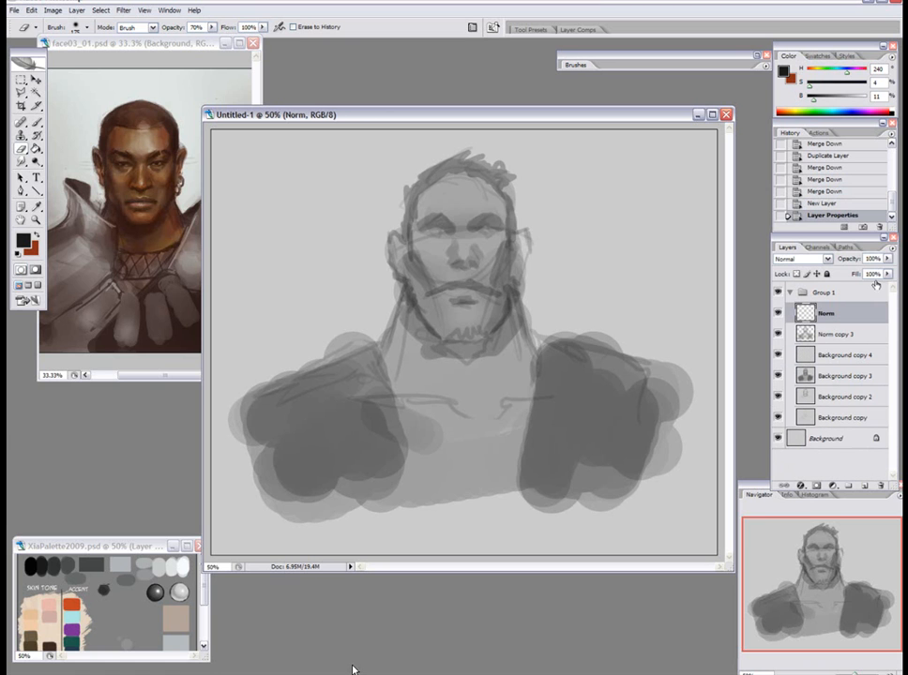
Paint both eyebrows in near-black with a slightly enlarged hard round brush at 70% opacity.
key("b")
right_click(504, 267)
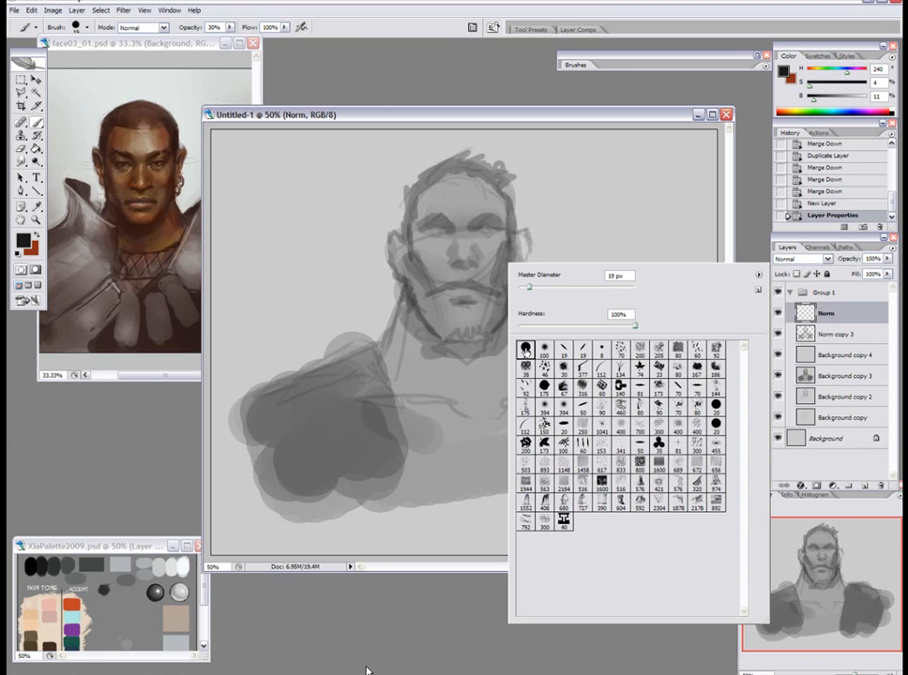
left_click(524, 352)
left_click(593, 215)
key("8")
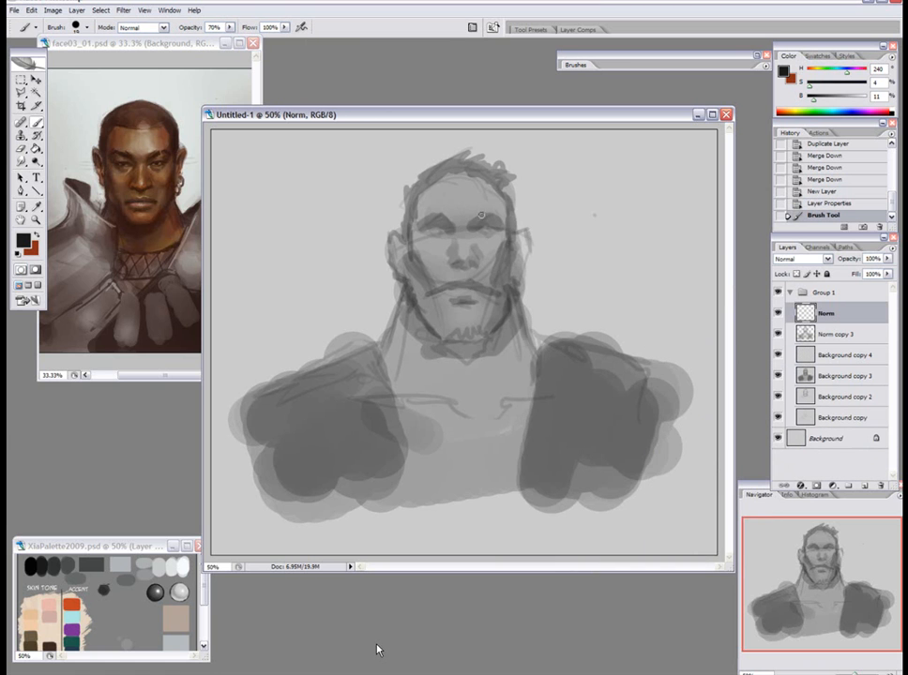
key("]")
left_click_drag(476, 220, 480, 216)
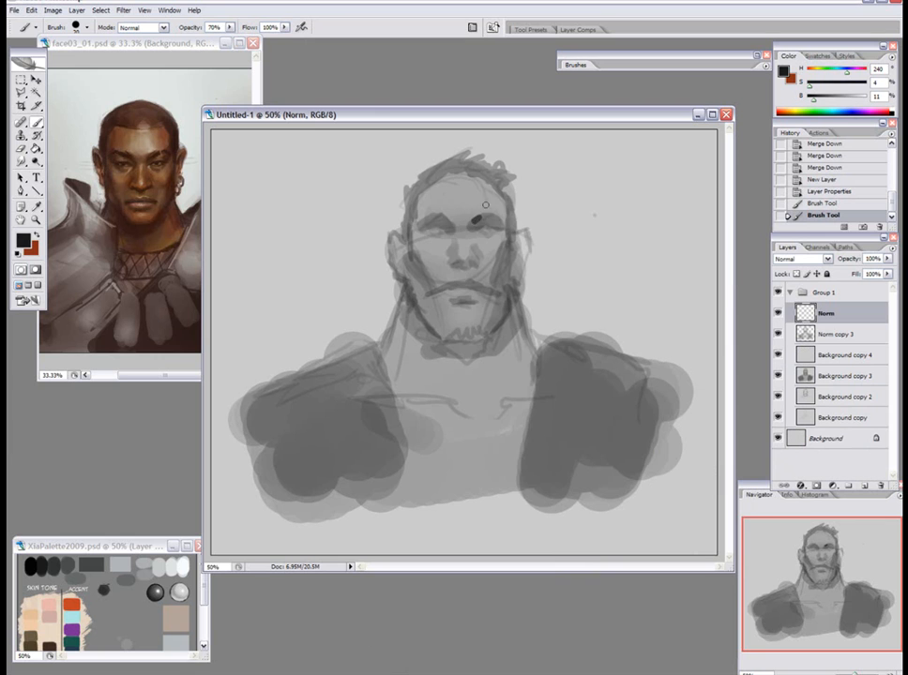
mouse_move(482, 217)
left_mouse_down()
mouse_move(504, 219)
mouse_move(472, 217)
left_mouse_up()
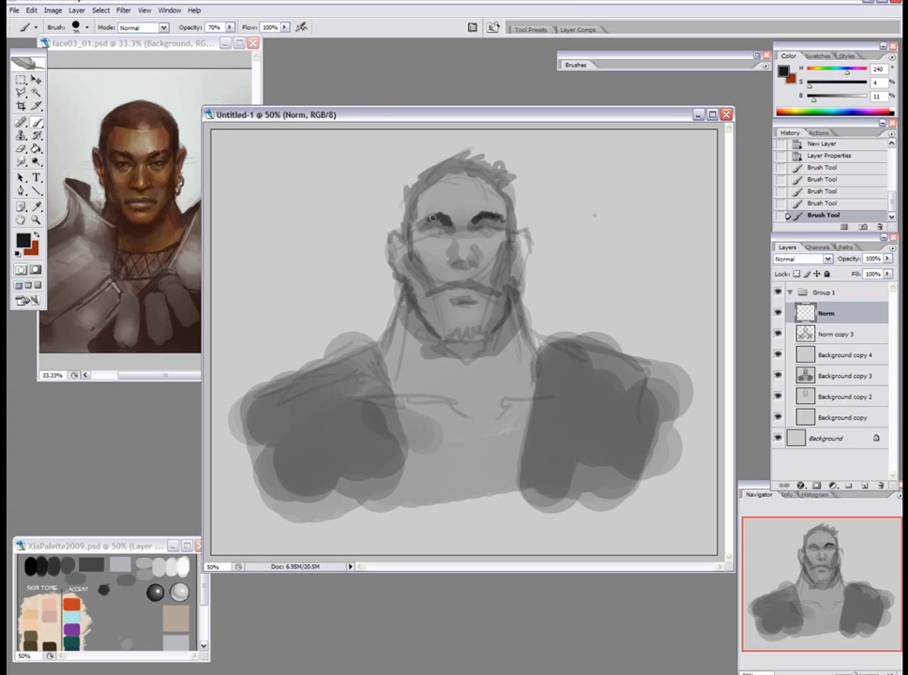
mouse_move(431, 217)
left_mouse_down()
mouse_move(414, 223)
mouse_move(407, 244)
left_mouse_up()
Darken the hairline across the top of the head and down both sideburns to the jaw contours.
mouse_move(408, 200)
left_mouse_down()
mouse_move(406, 238)
mouse_move(409, 192)
mouse_move(414, 214)
mouse_move(421, 177)
mouse_move(412, 186)
mouse_move(464, 154)
mouse_move(474, 165)
mouse_move(447, 174)
mouse_move(466, 176)
mouse_move(472, 164)
mouse_move(459, 162)
mouse_move(491, 160)
mouse_move(476, 172)
mouse_move(495, 176)
mouse_move(487, 175)
mouse_move(511, 199)
mouse_move(513, 256)
left_mouse_up()
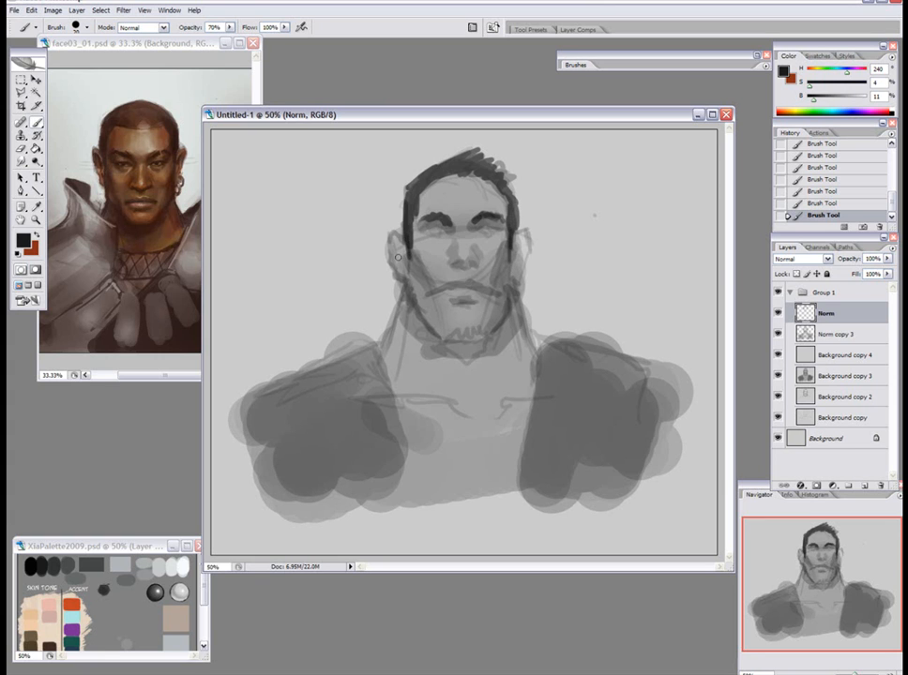
mouse_move(411, 264)
left_mouse_down()
mouse_move(412, 236)
mouse_move(427, 319)
left_mouse_up()
left_click_drag(515, 236, 502, 319)
key("7")
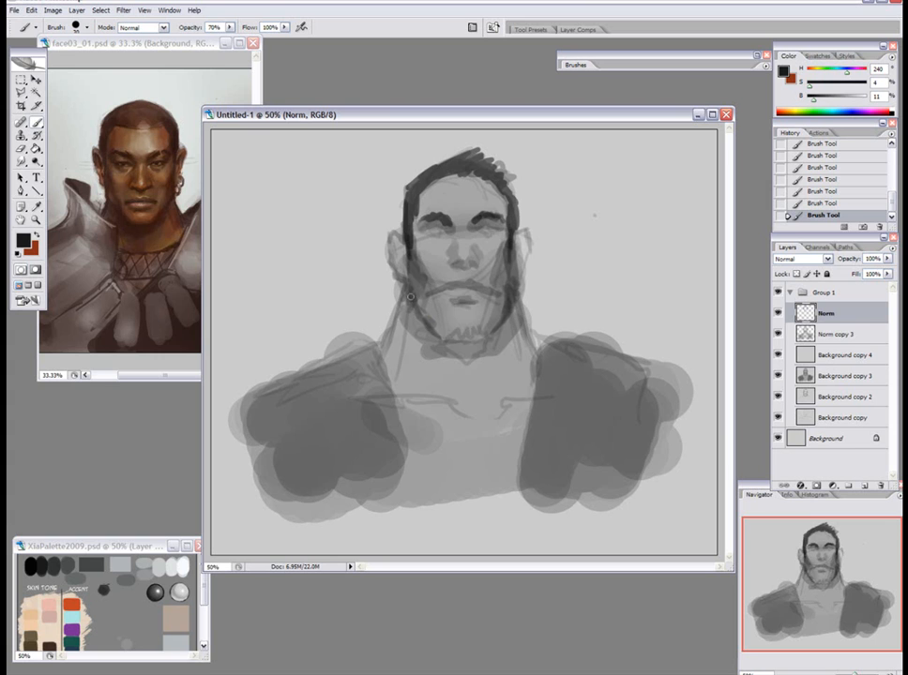
Paint a dark goatee on the chin, shaping its upper edge with sampled skin grey and beard tones.
key("bracketright")
mouse_move(450, 340)
left_mouse_down()
mouse_move(461, 332)
mouse_move(443, 339)
mouse_move(461, 353)
mouse_move(486, 329)
left_mouse_up()
key("bracketright")
key("bracketright")
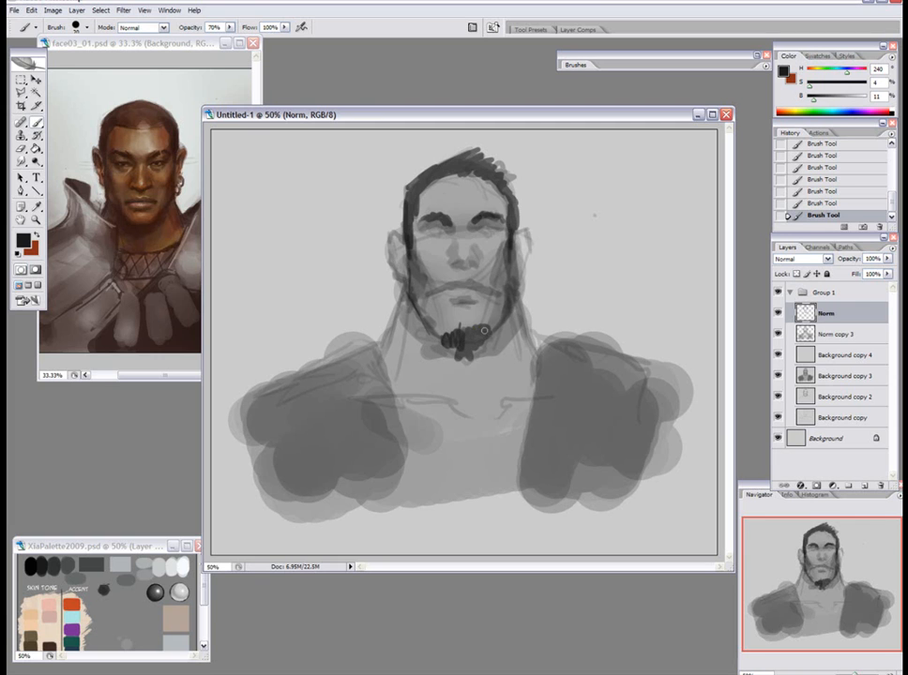
left_click(472, 330, "alt")
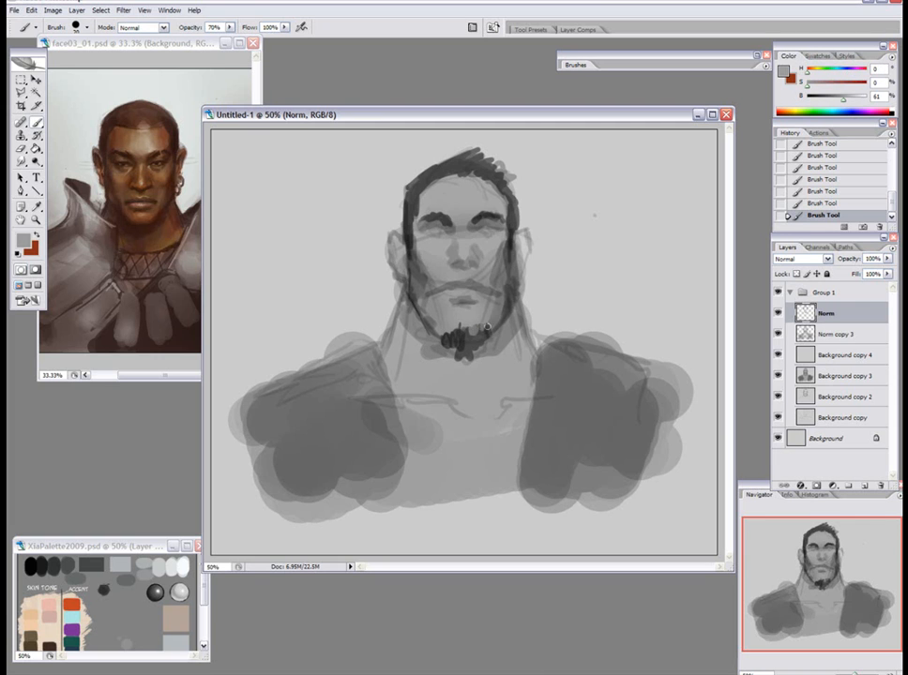
left_click(466, 339, "alt")
left_click_drag(459, 332, 450, 340)
left_click(463, 342, "alt")
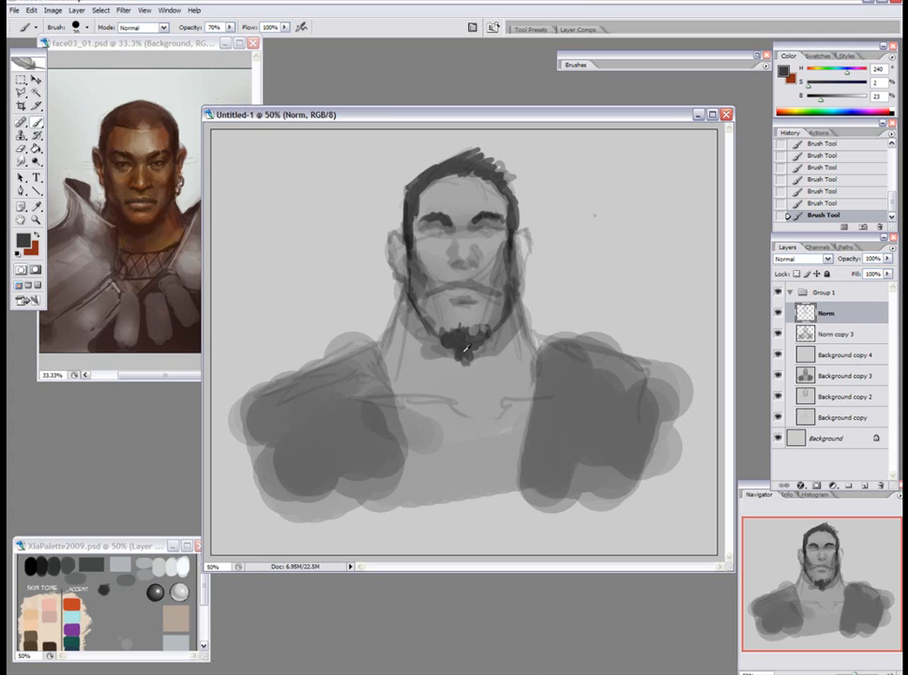
Darken the jaw corners and the outer neck contours with a sampled hair tone at 80% opacity.
left_click(514, 235, "alt")
left_click_drag(509, 283, 514, 302)
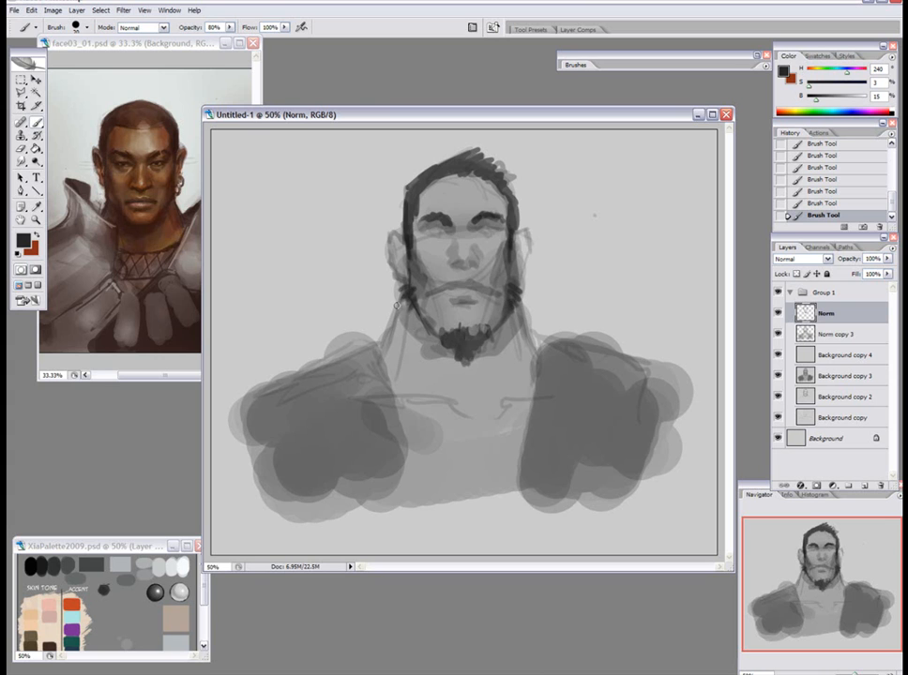
left_click_drag(514, 289, 532, 349)
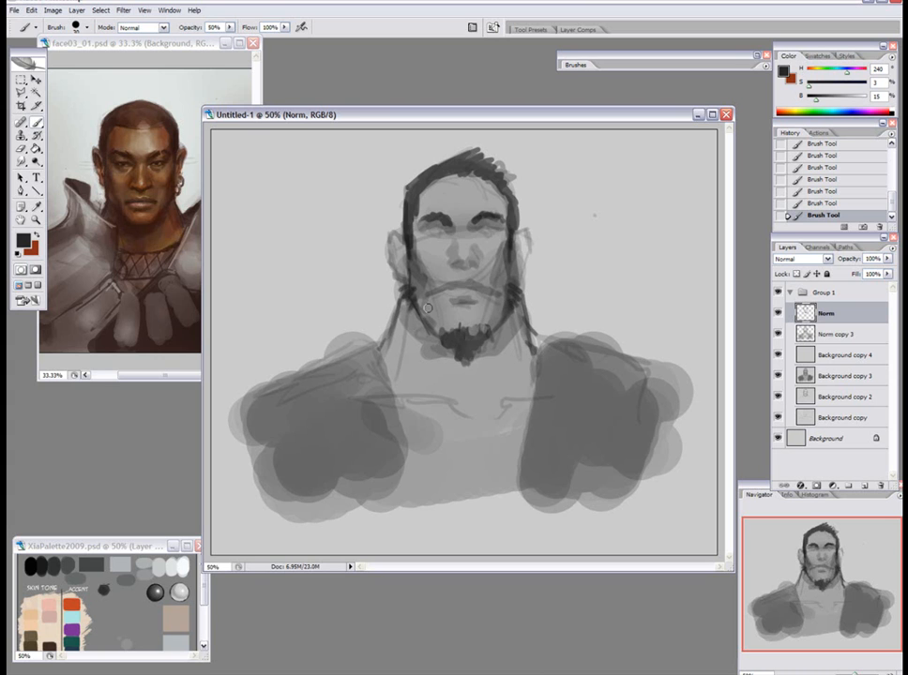
Shade the neck muscles beneath the jaw and along both sides with an enlarged brush at 30% opacity.
key("bracketright")
key("bracketright")
key("bracketright")
left_click_drag(421, 336, 442, 376)
key("3")
mouse_move(508, 345)
left_mouse_down()
mouse_move(493, 392)
mouse_move(513, 382)
left_mouse_up()
left_click_drag(533, 336, 538, 369)
mouse_move(401, 319)
left_mouse_down()
mouse_move(387, 368)
mouse_move(410, 349)
mouse_move(394, 377)
left_mouse_up()
Shade the nose and define the eye sockets and mouth line with smaller brush sizes.
left_click_drag(459, 239, 460, 256)
key("bracketleft")
key("bracketleft")
key("bracketleft")
key("bracketleft")
key("7")
key("bracketleft")
key("bracketleft")
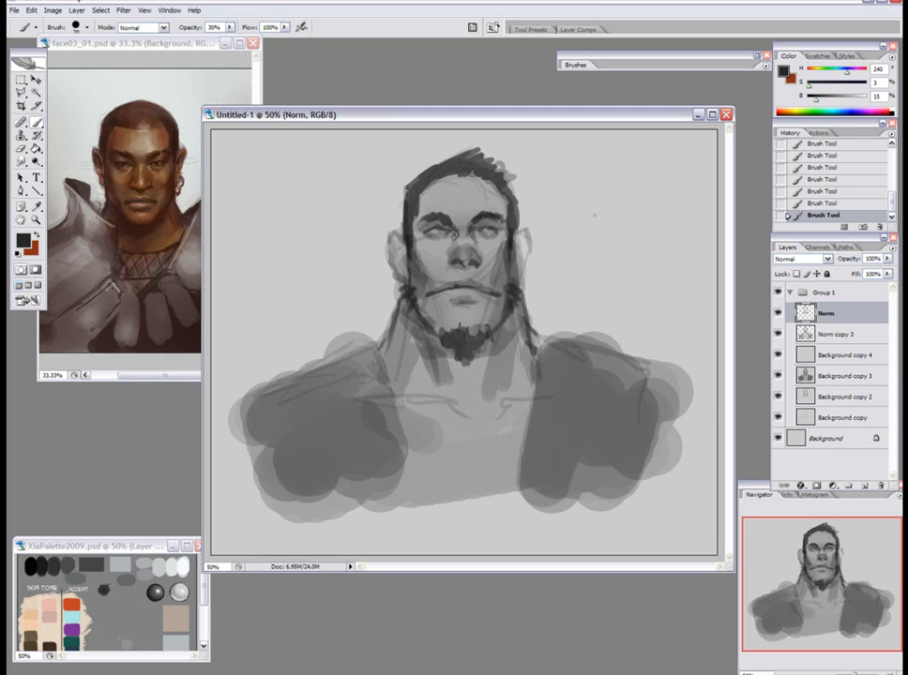
key("bracketleft")
Shade the forehead edges at 30% opacity, and deepen the hair with a smaller brush at 80% opacity.
key("bracketright")
key("bracketright")
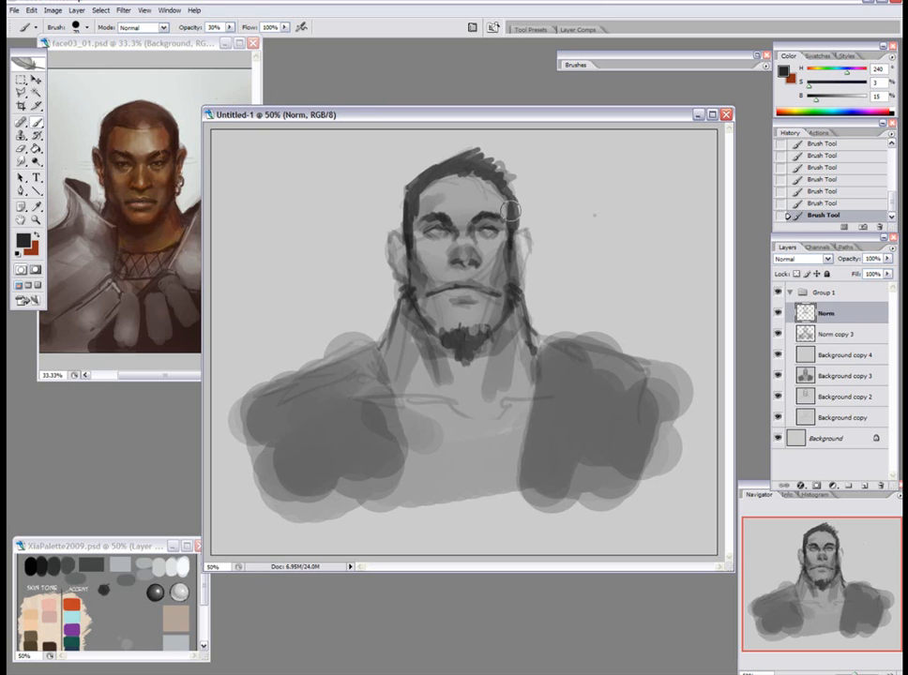
mouse_move(418, 171)
left_mouse_down()
mouse_move(487, 181)
mouse_move(509, 208)
mouse_move(490, 183)
left_mouse_up()
key("8")
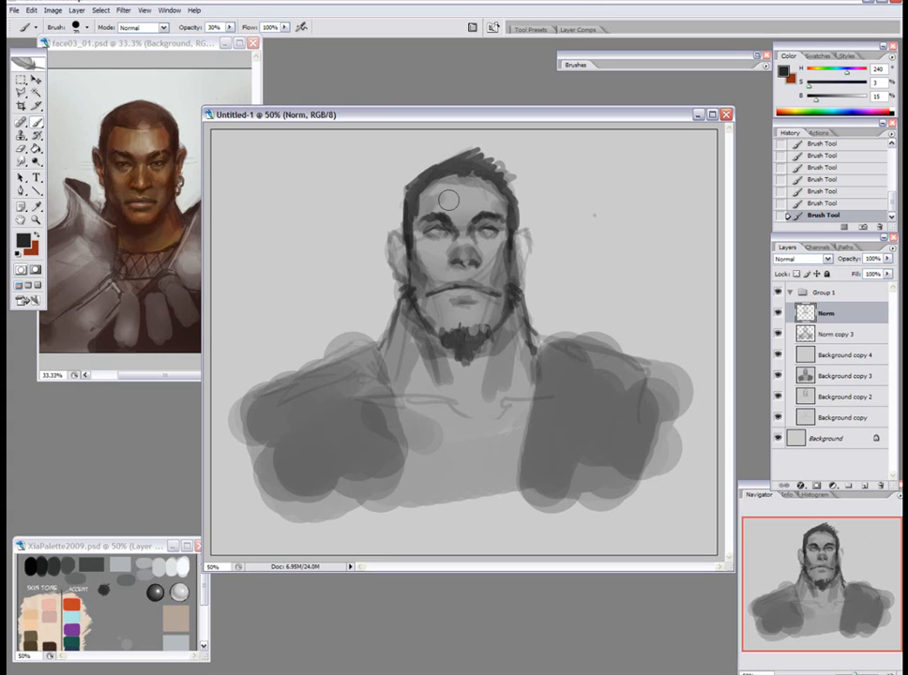
key("bracketleft")
key("bracketleft")
left_click_drag(418, 191, 482, 153)
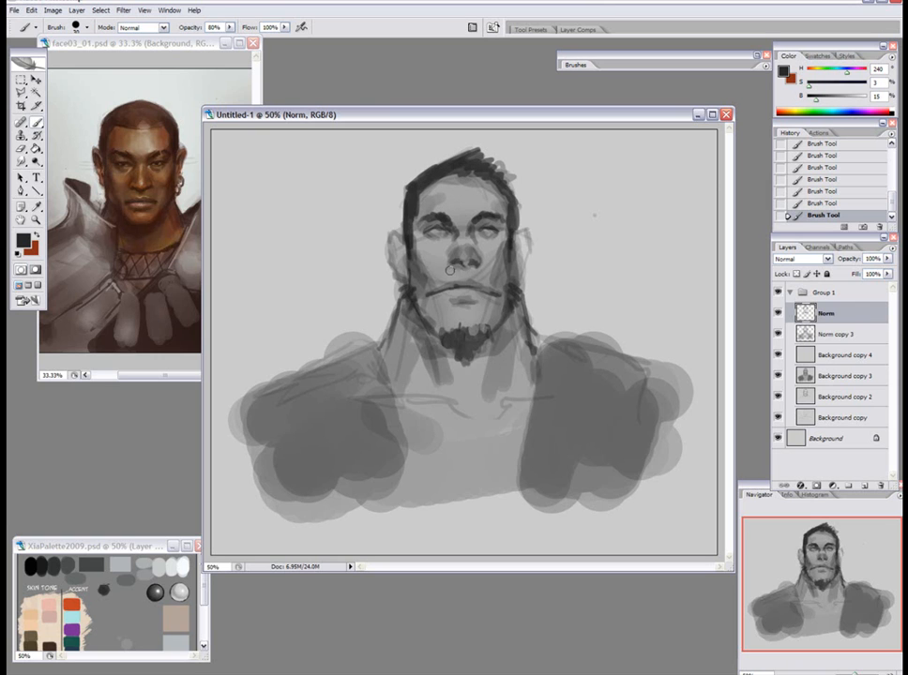
Shade the chin, cheeks and sides of the face with sampled greys at 30% and 70% opacity.
key("3")
key("3")
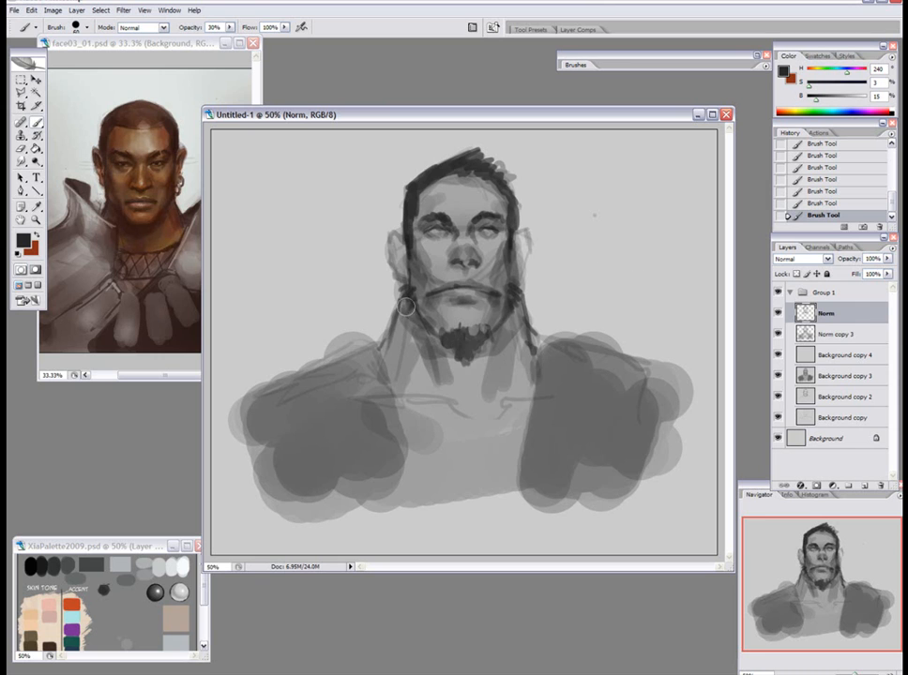
left_click(508, 248, "alt")
key("7")
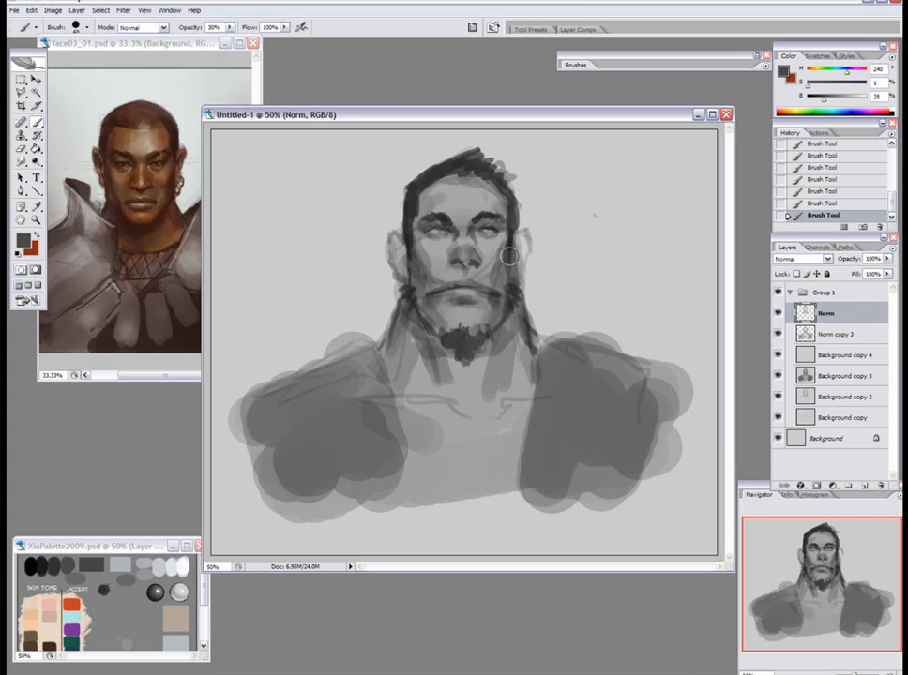
left_click(501, 241, "alt")
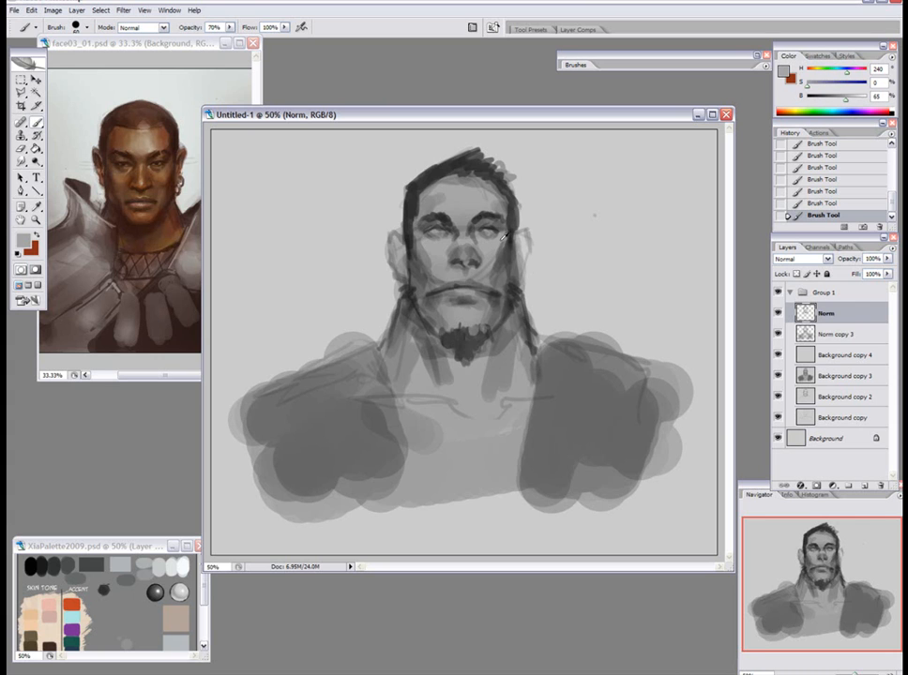
left_click(511, 265, "alt")
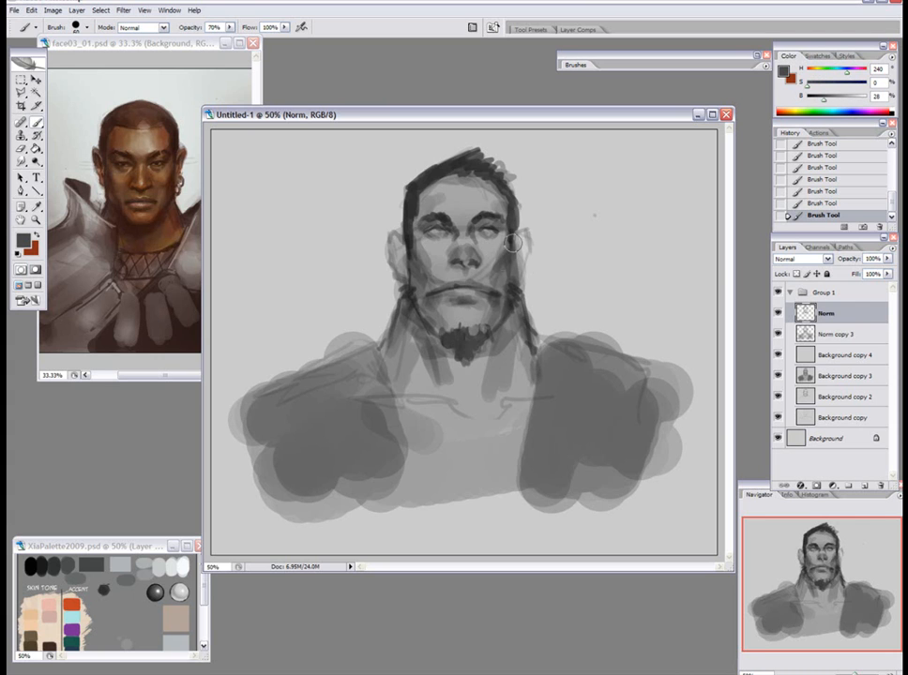
left_click(427, 256, "alt")
left_click_drag(427, 258, 437, 278)
left_click(440, 270, "alt")
left_click(510, 278, "alt")
mouse_move(505, 274)
left_mouse_down()
mouse_move(509, 283)
mouse_move(492, 263)
left_mouse_up()
left_click(501, 246, "alt")
Refine the nostrils with a small brush, and shade the nose bridge with a larger one at 50% opacity.
left_click(458, 265, "alt")
key("bracketleft")
key("bracketleft")
key("bracketleft")
key("bracketleft")
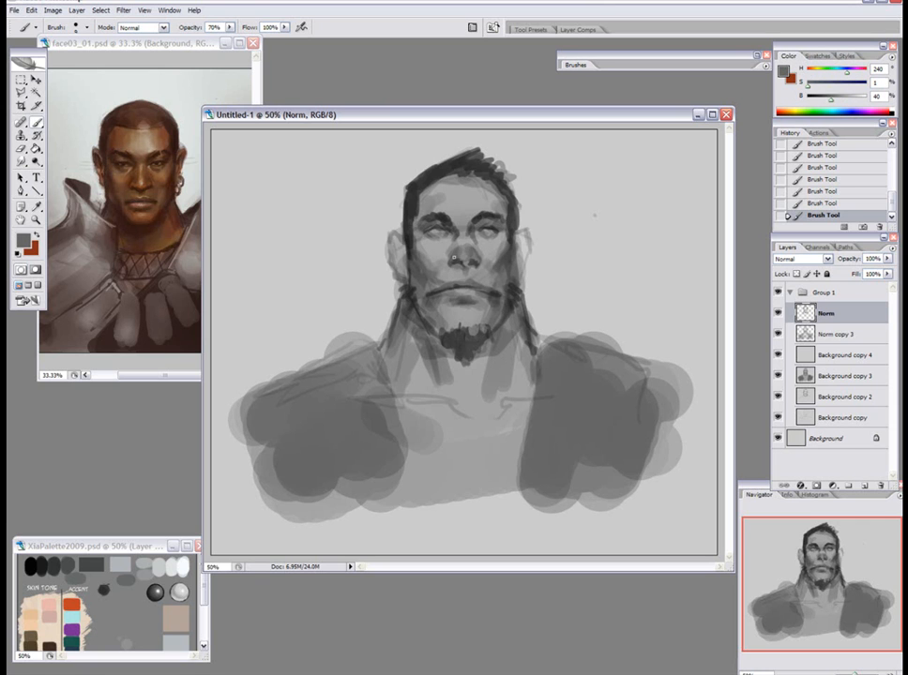
left_click(455, 266, "alt")
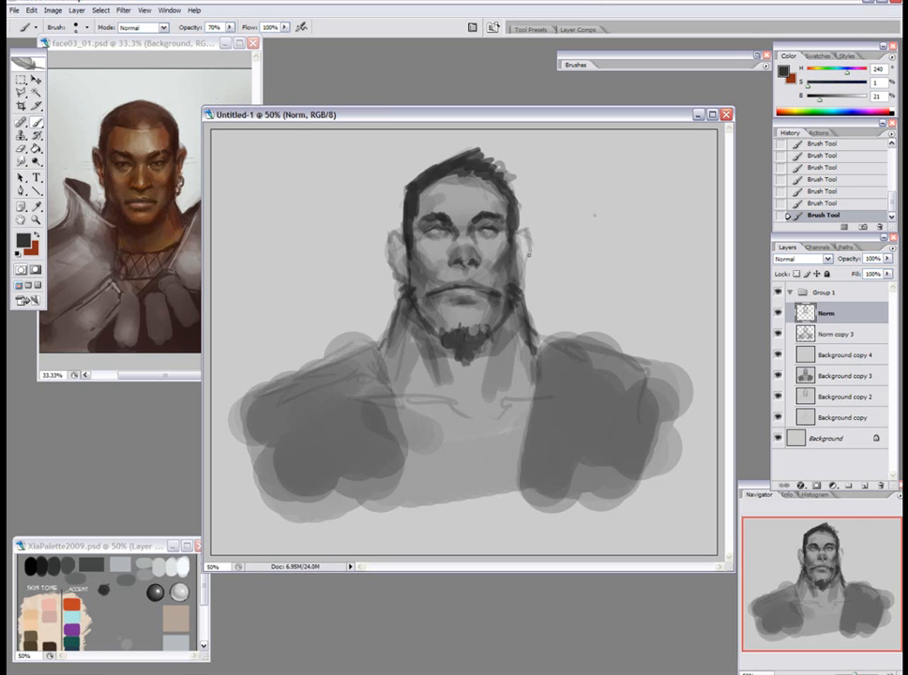
left_click(458, 234, "alt")
key("bracketright")
key("bracketright")
key("bracketright")
key("bracketright")
key("5")
mouse_move(455, 240)
left_mouse_down()
mouse_move(450, 255)
mouse_move(478, 251)
left_mouse_up()
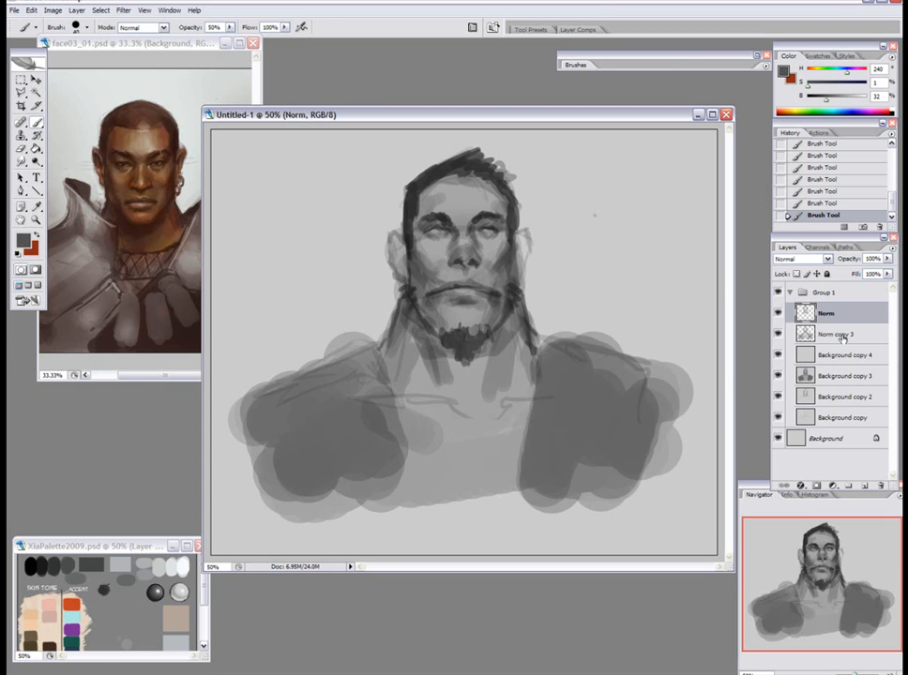
Duplicate the Norm, Norm copy 3 and Background copy 4 layers together, and merge the three originals into one.
left_click(846, 353, "shift")
left_click_drag(845, 353, 864, 485)
left_click(849, 373)
key("ctrl+e")
key("ctrl+e")
Merge Norm copy and Norm copy 4 down into Background copy 5.
left_click(849, 339)
left_click(842, 317)
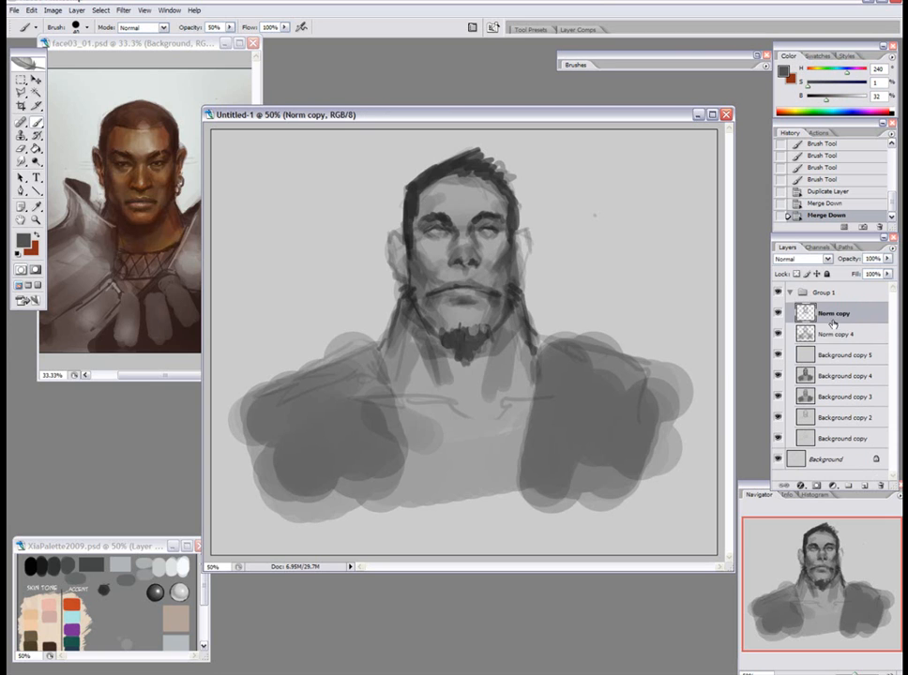
key("ctrl+e")
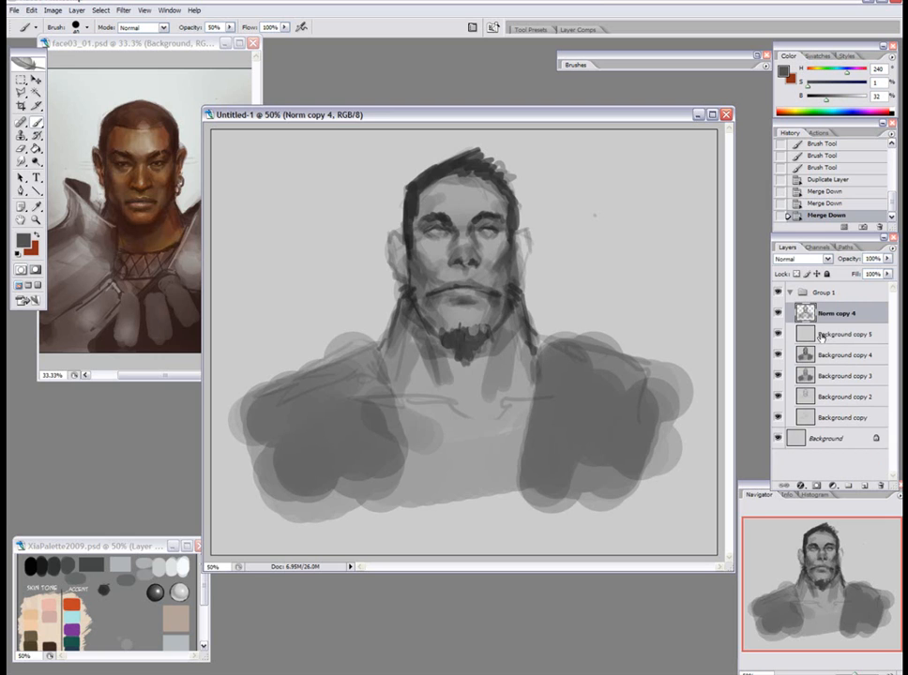
key("ctrl+e")
Copy the head above the nose to a new layer, nudge it slightly upward and merge it down.
key("m")
left_click_drag(563, 150, 368, 246)
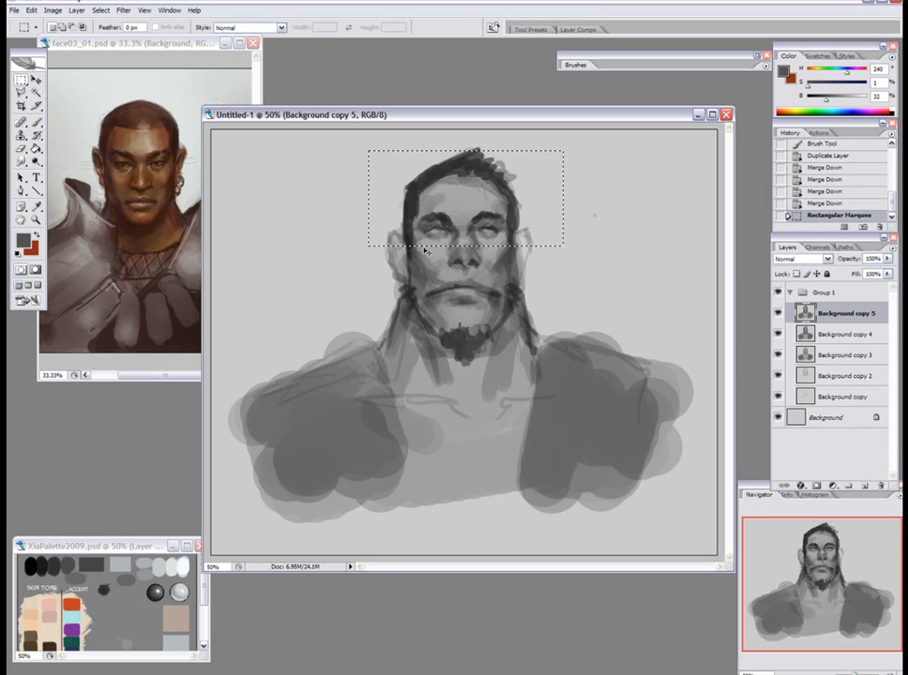
key("ctrl+c")
key("ctrl+v")
key("v")
key("Up")
key("Up")
key("Up")
key("Up")
key("Up")
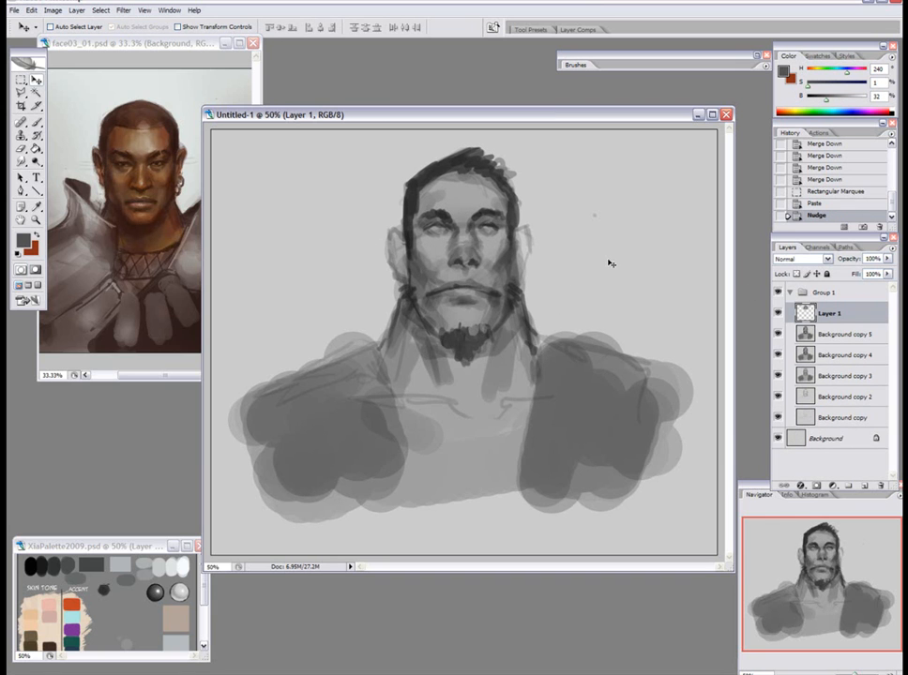
key("ctrl+e")
Add a new layer named Norm and blend sampled greys over the nose bridge and around the eyes.
key("F2")
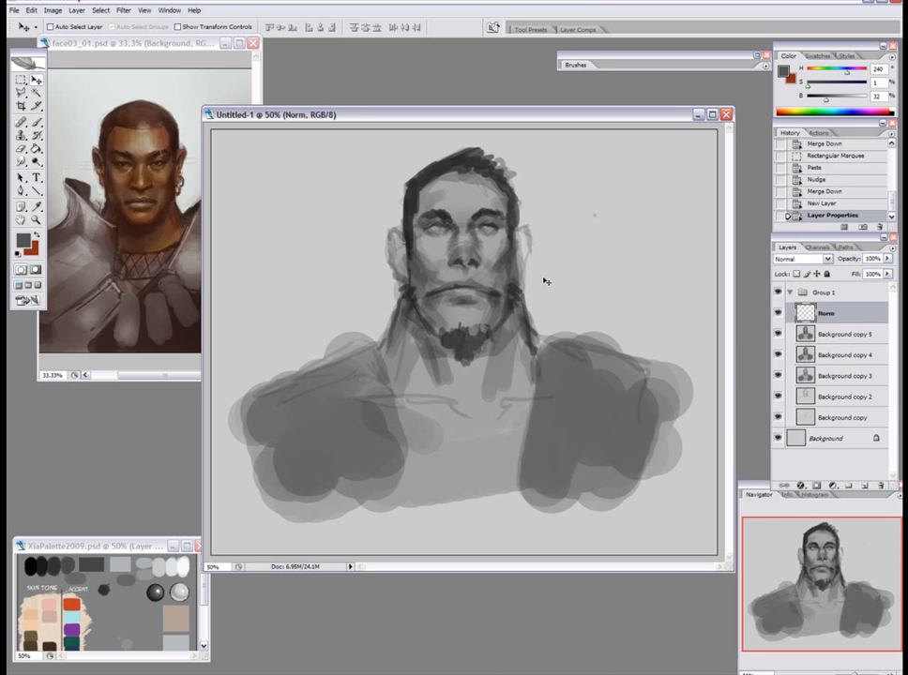
key("b")
left_click(480, 244, "alt")
left_click_drag(481, 249, 476, 241)
mouse_move(482, 242)
left_mouse_down()
mouse_move(476, 254)
mouse_move(447, 247)
left_mouse_up()
left_click(454, 236, "alt")
mouse_move(450, 240)
left_mouse_down()
mouse_move(444, 250)
mouse_move(463, 252)
left_mouse_up()
left_click(456, 236, "alt")
mouse_move(460, 243)
left_mouse_down()
mouse_move(461, 253)
mouse_move(490, 253)
mouse_move(477, 235)
mouse_move(436, 244)
mouse_move(435, 222)
left_mouse_up()
left_click(484, 240, "alt")
left_click(466, 209, "alt")
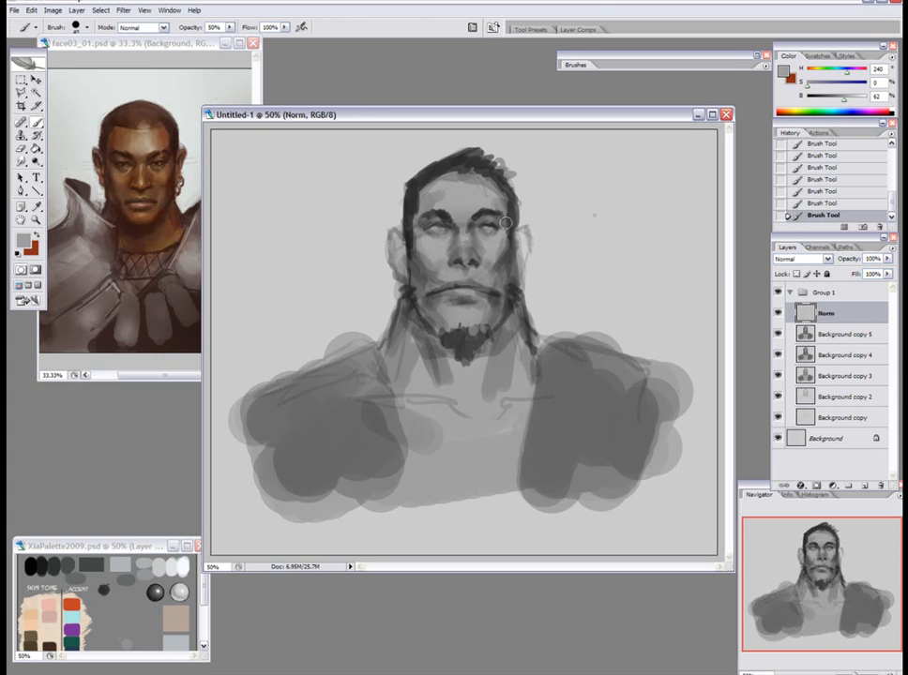
Refine the temples, hairline and forehead with sampled dark and mid greys at 50% opacity.
left_click(512, 250, "alt")
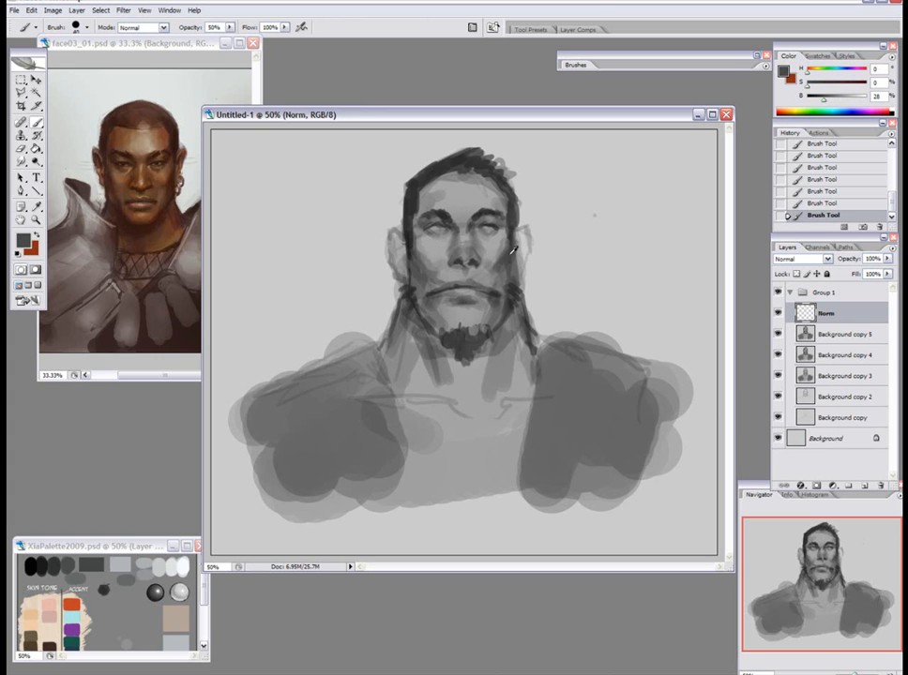
left_click(414, 225, "alt")
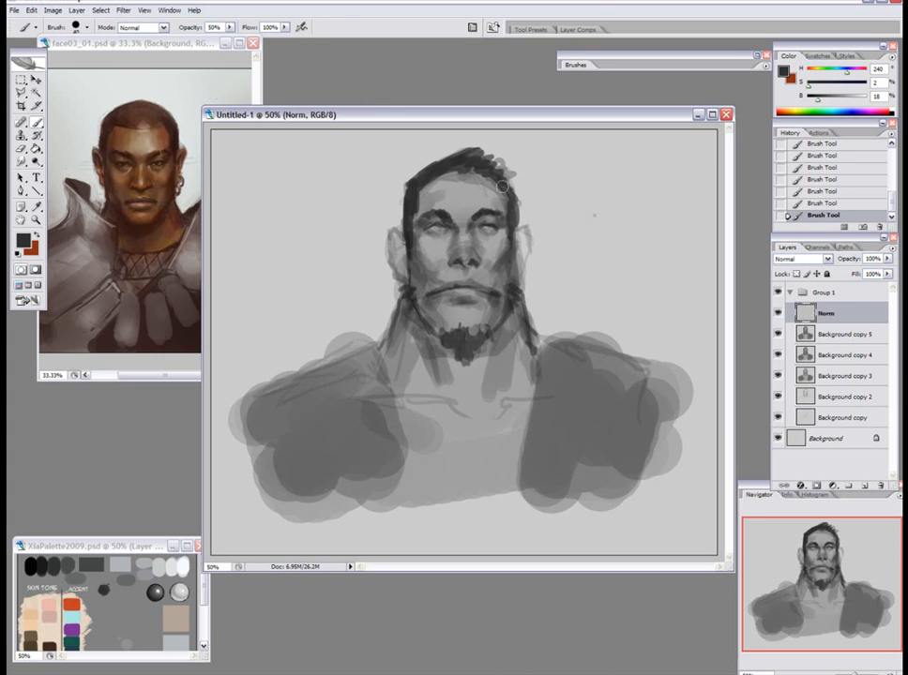
left_click(441, 192, "alt")
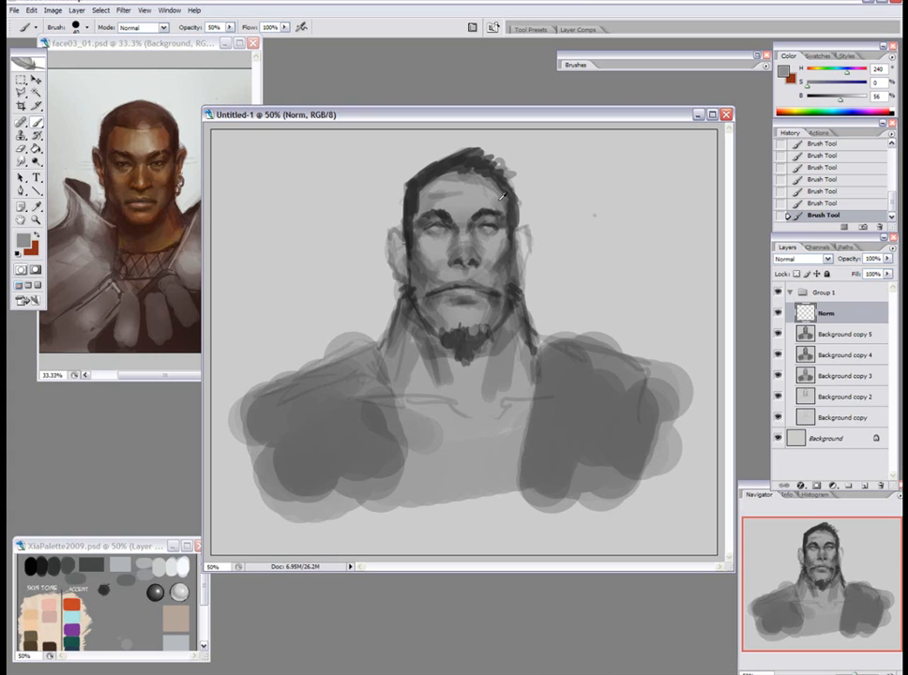
left_click(441, 193, "alt")
left_click(410, 207, "alt")
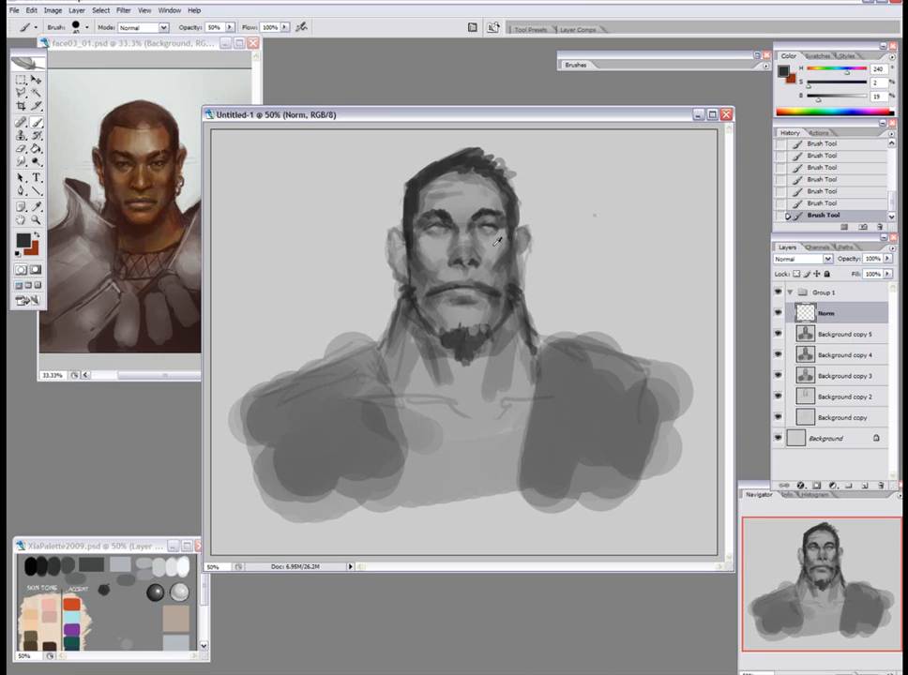
Model both ears with sampled greys, adding dark inner details with a smaller brush.
left_click(520, 261, "alt")
left_click(399, 245, "alt")
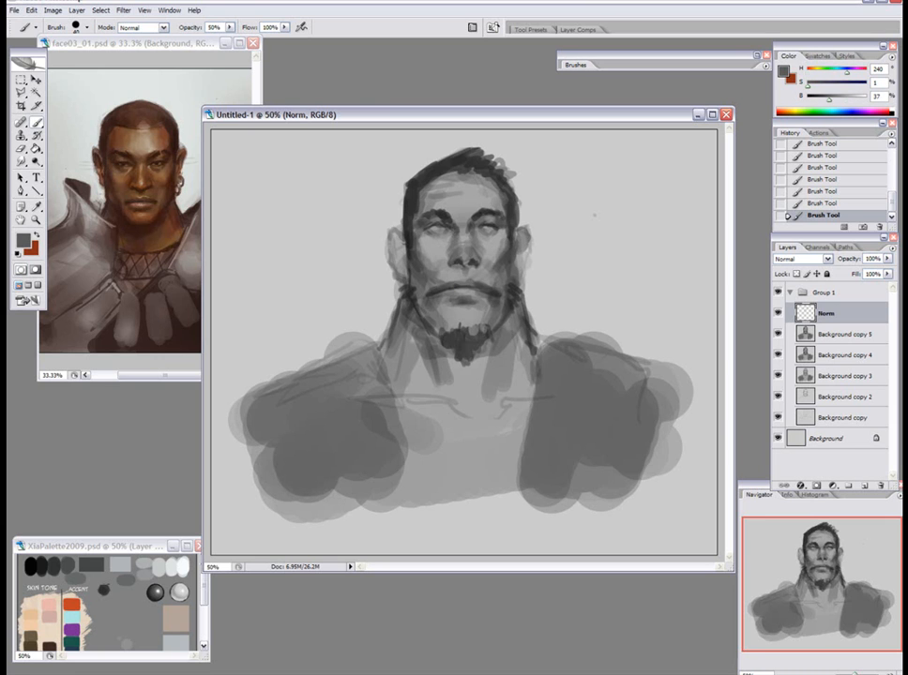
left_click(408, 247, "alt")
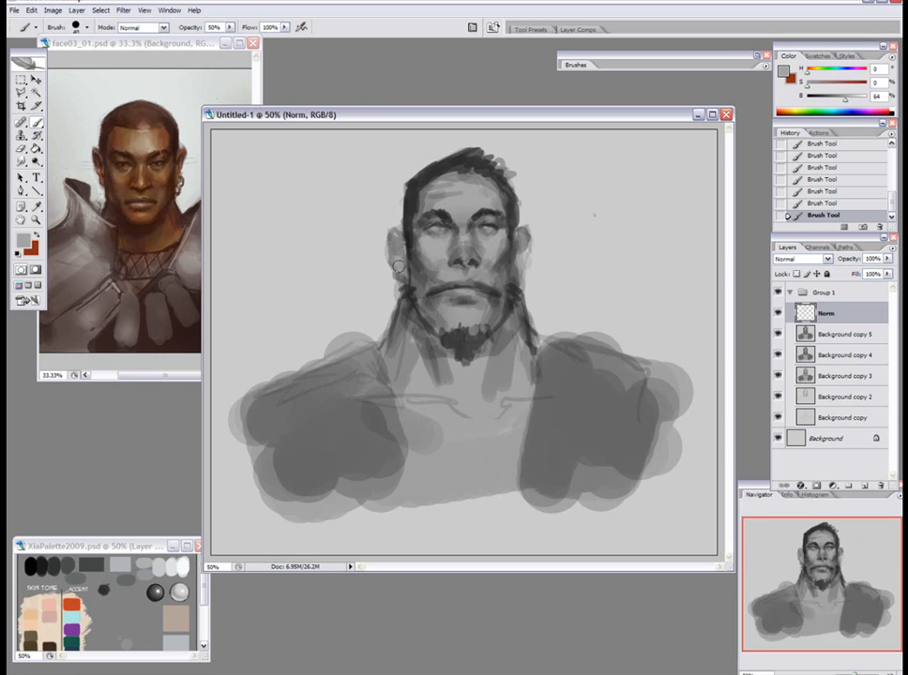
left_click(415, 234, "alt")
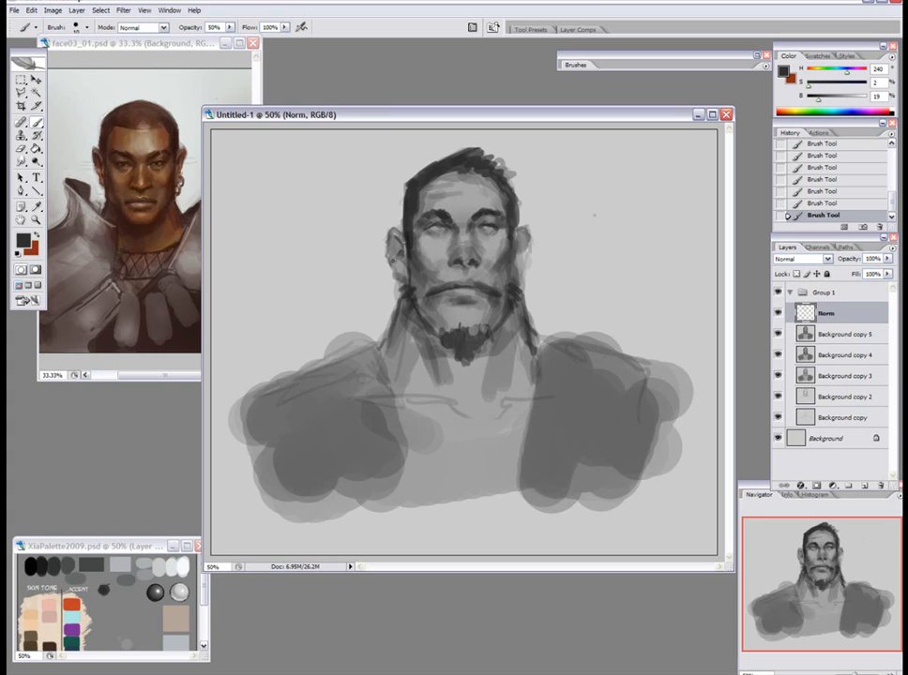
Touch up the ears and sideburns with sampled dark greys, and blend sampled greys over the nose bridge and inner eye area.
left_click(511, 236, "alt")
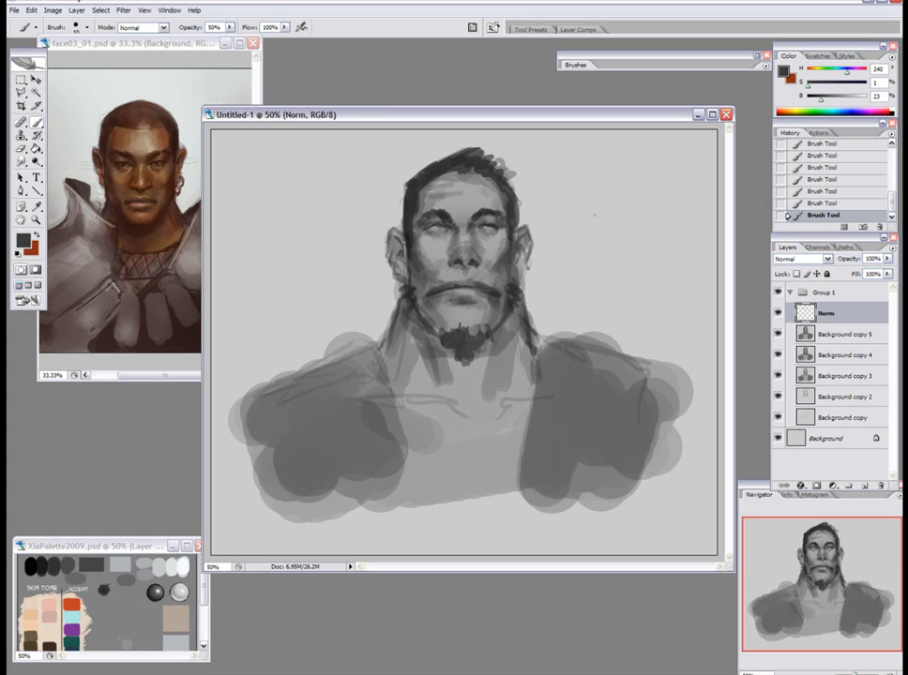
left_click(411, 291, "alt")
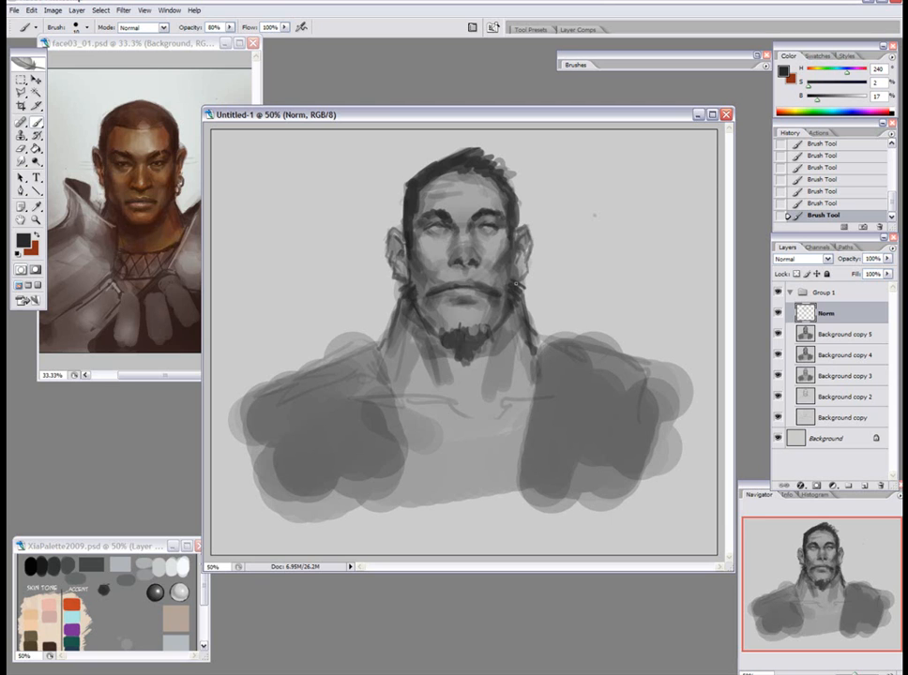
left_click(466, 240, "alt")
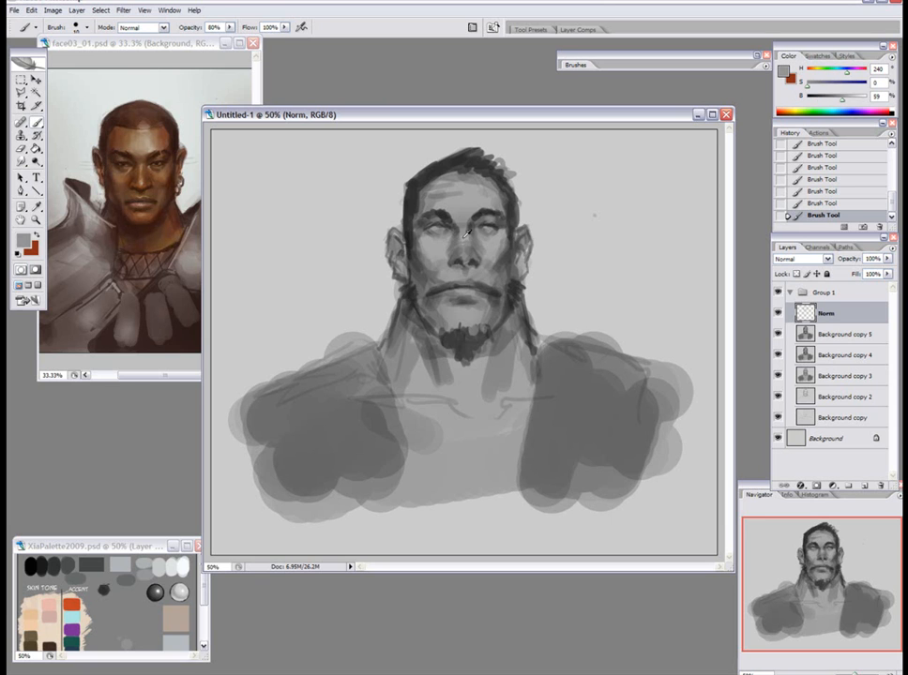
left_click(455, 224, "alt")
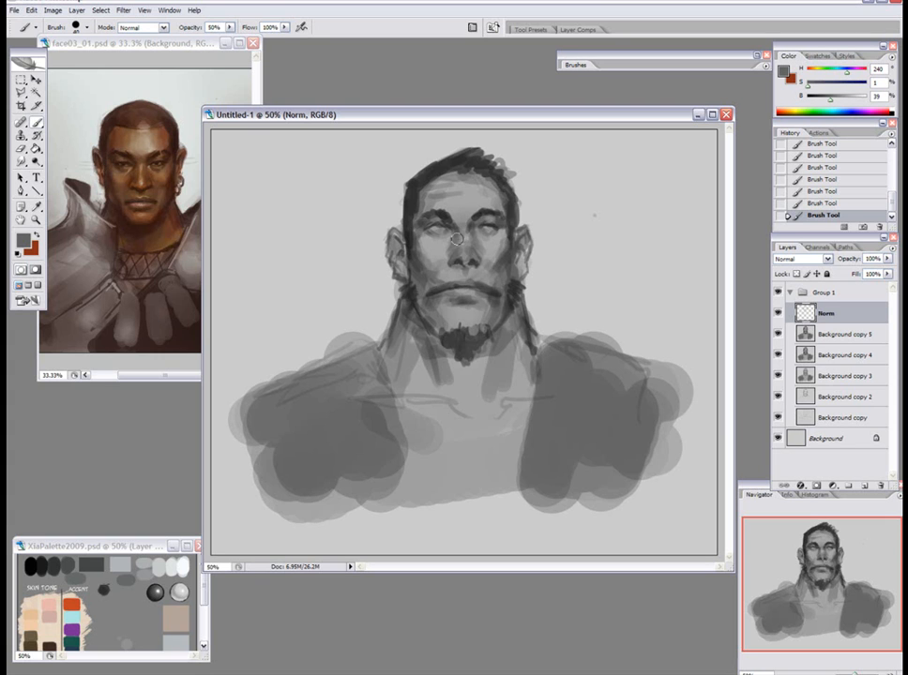
left_click(495, 245, "alt")
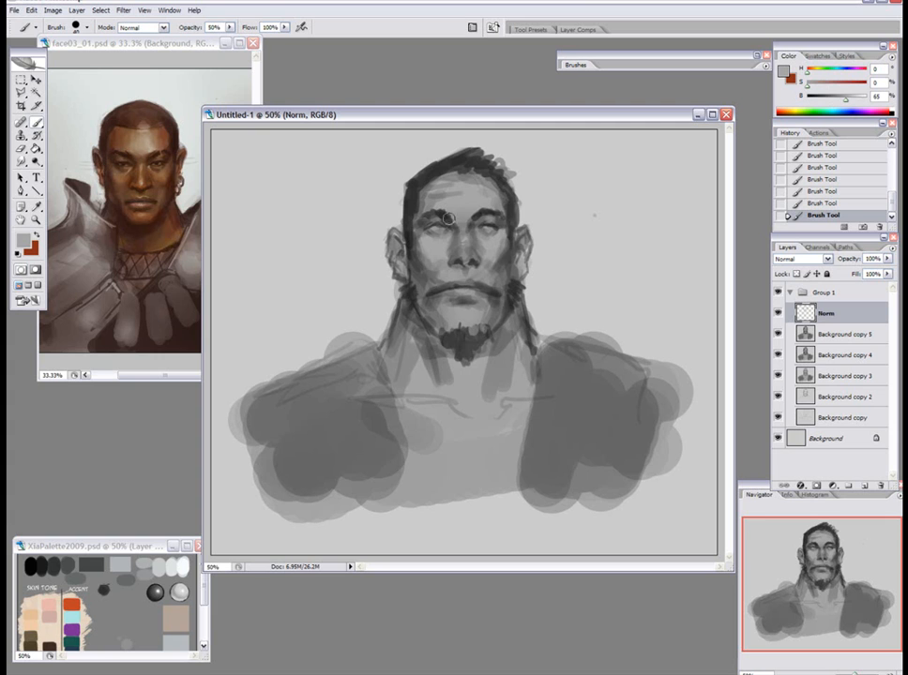
key("7")
left_click(474, 256, "alt")
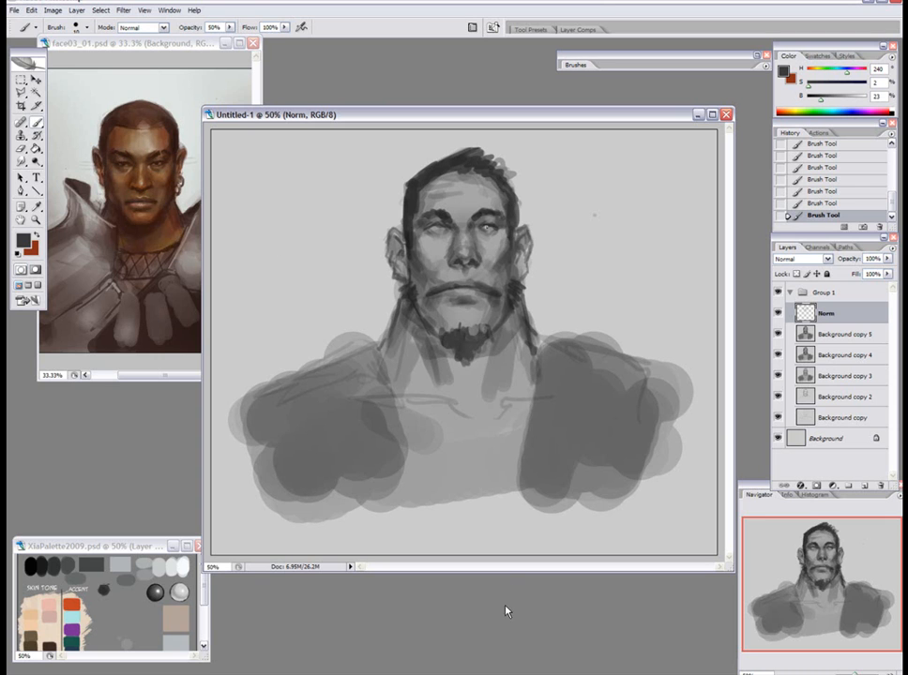
Darken the eyes and brows with sampled dark greys, and soften the surrounding skin with lighter greys at 70% opacity.
left_click(492, 226, "alt")
left_click(420, 258, "alt")
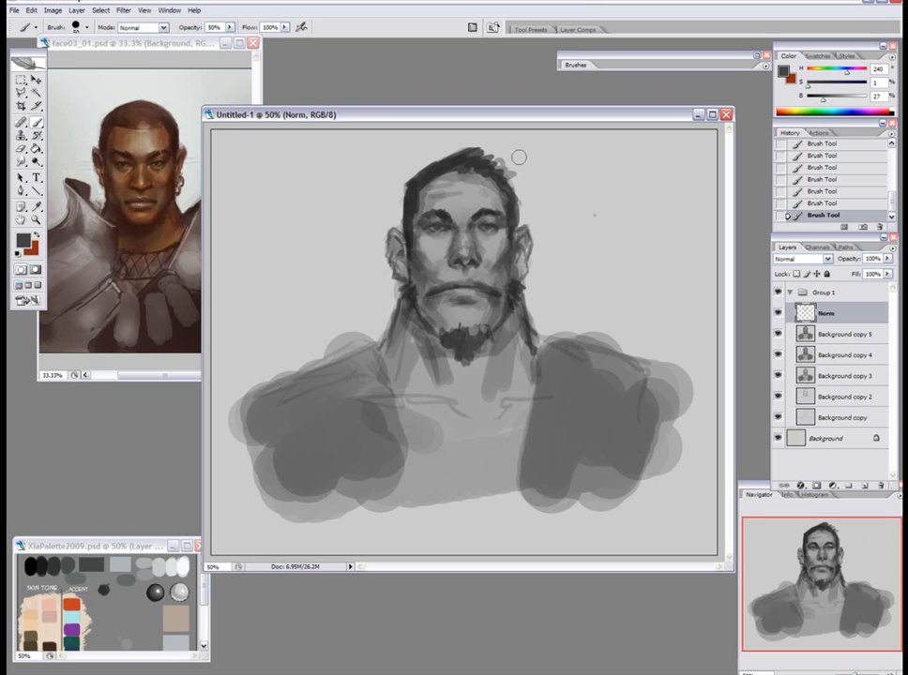
left_click(440, 217, "alt")
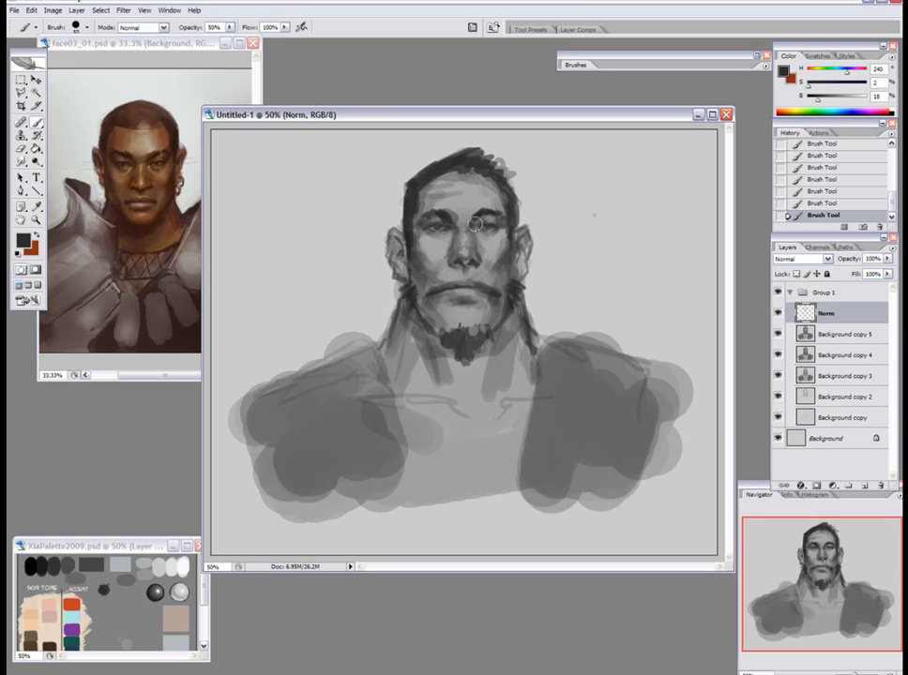
left_click(477, 212, "alt")
key("7")
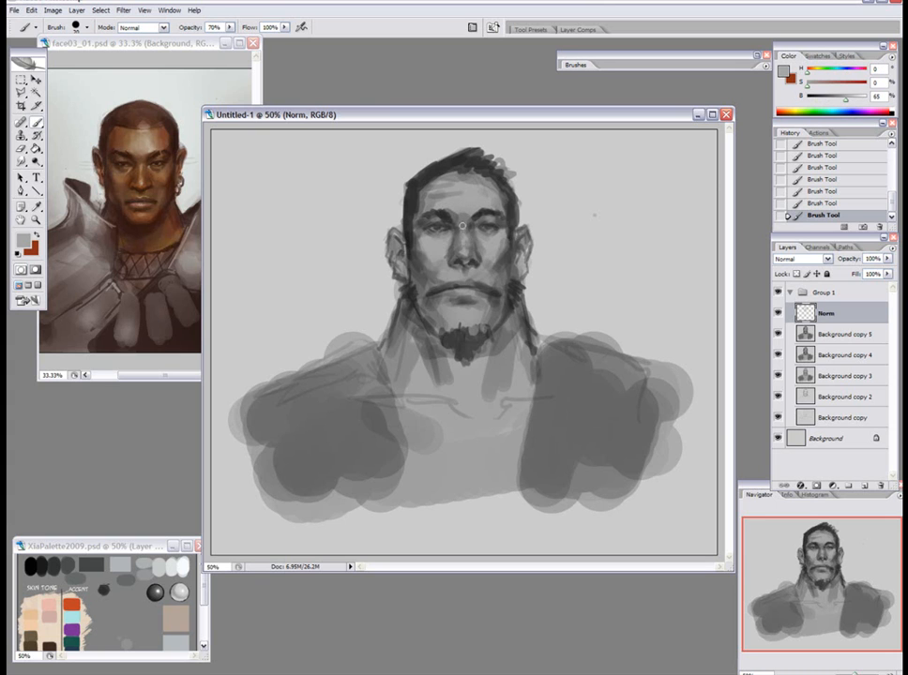
left_click(463, 242, "alt")
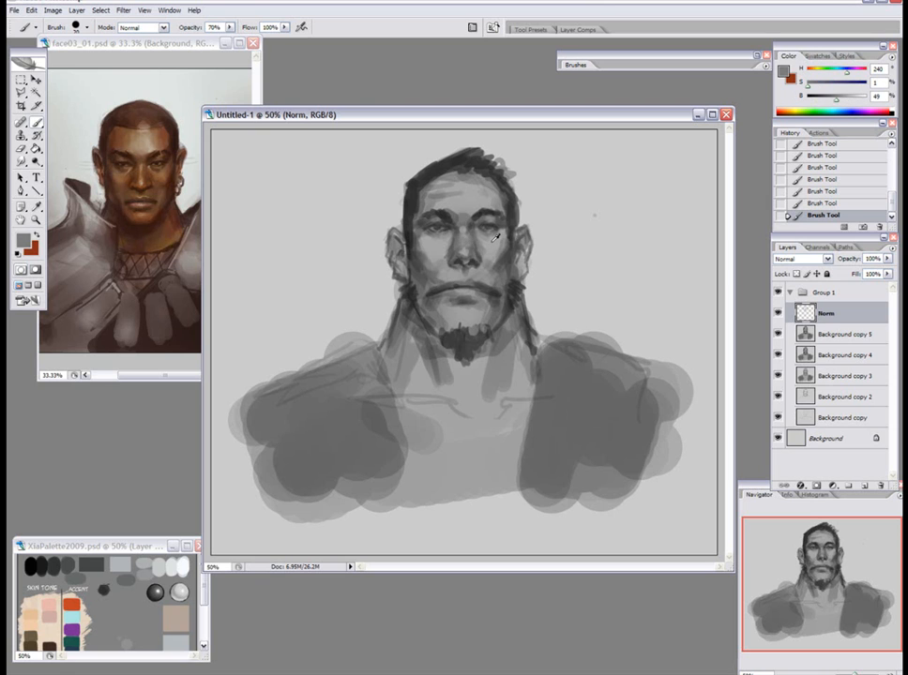
left_click(487, 238, "alt")
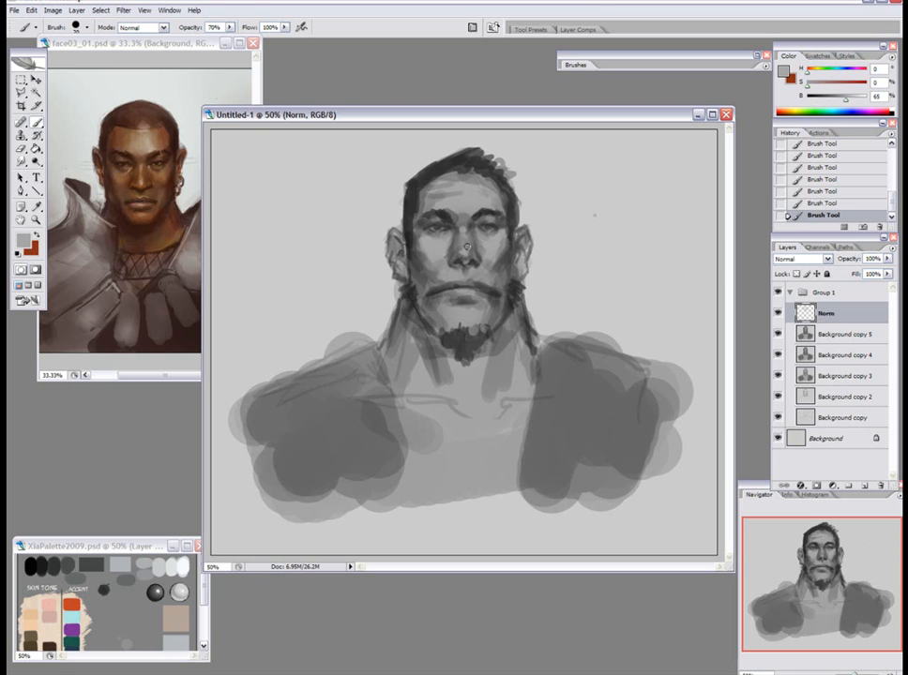
Shade the side of the neck below the jaw with dark grey at 50% opacity and add a pendant stroke on the chest.
left_click(525, 313, "alt")
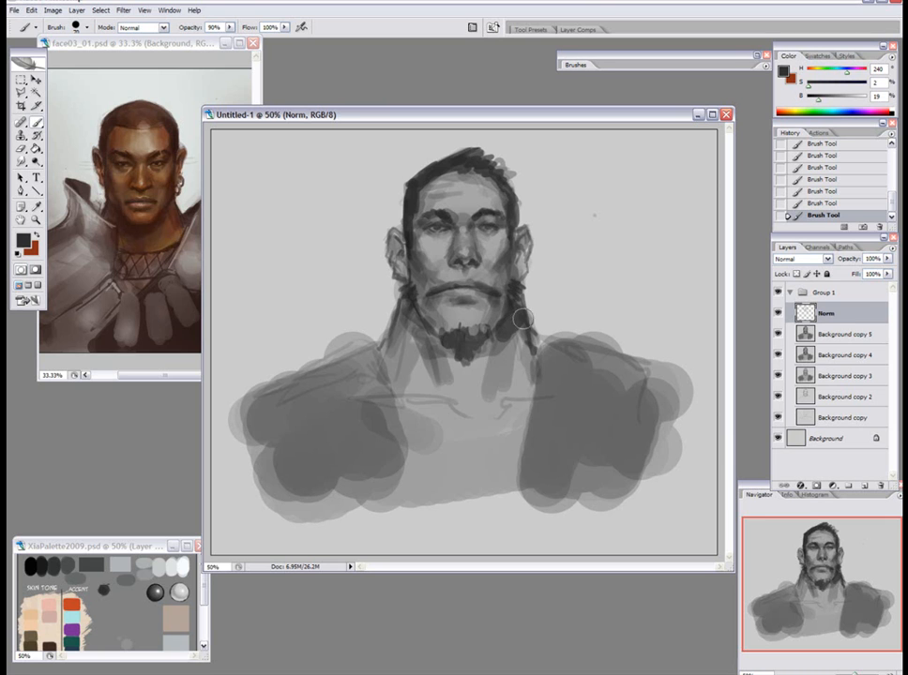
key("5")
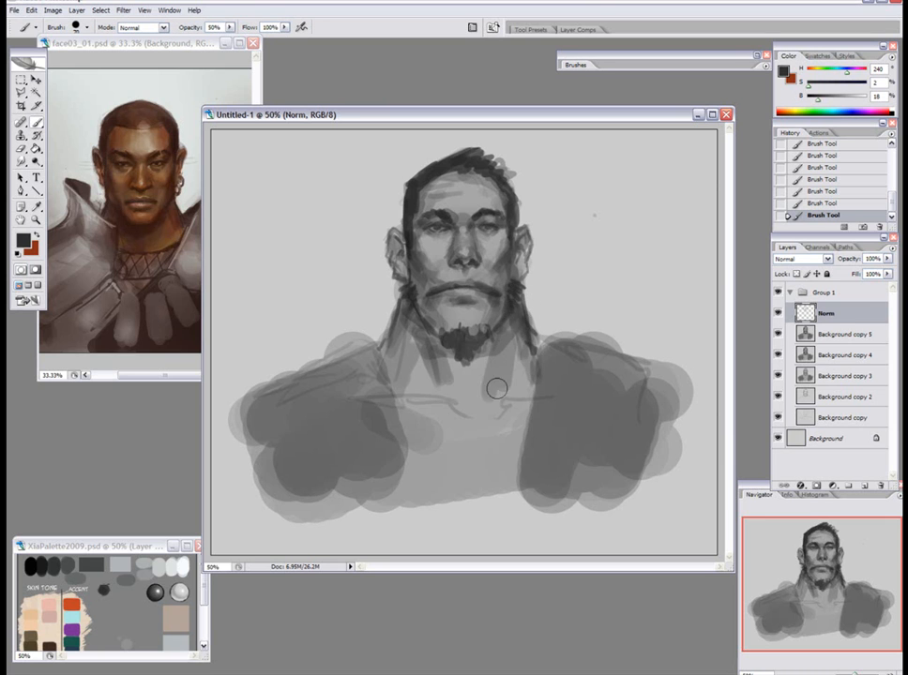
mouse_move(460, 439)
left_mouse_down()
mouse_move(536, 398)
mouse_move(478, 485)
left_mouse_up()
Outline the top edge of the left shoulder armour and its inner dividing line in dark grey at 70% opacity.
left_click_drag(373, 340, 283, 369)
left_click(406, 317, "alt")
key("p")
key("b")
key("7")
mouse_move(232, 393)
left_mouse_down()
mouse_move(373, 341)
mouse_move(392, 414)
left_mouse_up()
left_click_drag(330, 350, 362, 478)
Outline the right shoulder armour in dark grey with an inner edge, top edge and two slanted plate lines.
left_click_drag(545, 349, 524, 458)
mouse_move(550, 341)
left_mouse_down()
mouse_move(532, 473)
mouse_move(638, 367)
left_mouse_up()
left_click_drag(609, 353, 578, 462)
left_click_drag(650, 373, 612, 455)
Add the outer plate lines and side edge to the left shoulder armour and reinforce its top edge.
left_click_drag(284, 369, 291, 422)
left_click_drag(357, 344, 314, 356)
left_click_drag(285, 373, 318, 493)
left_click_drag(252, 403, 272, 441)
Sketch the dark necklace hanging around the collar with an ornamental pendant at the centre of the chest.
left_click_drag(405, 407, 480, 459)
mouse_move(486, 449)
left_mouse_down()
mouse_move(505, 455)
mouse_move(482, 485)
left_mouse_up()
left_click_drag(536, 413, 521, 440)
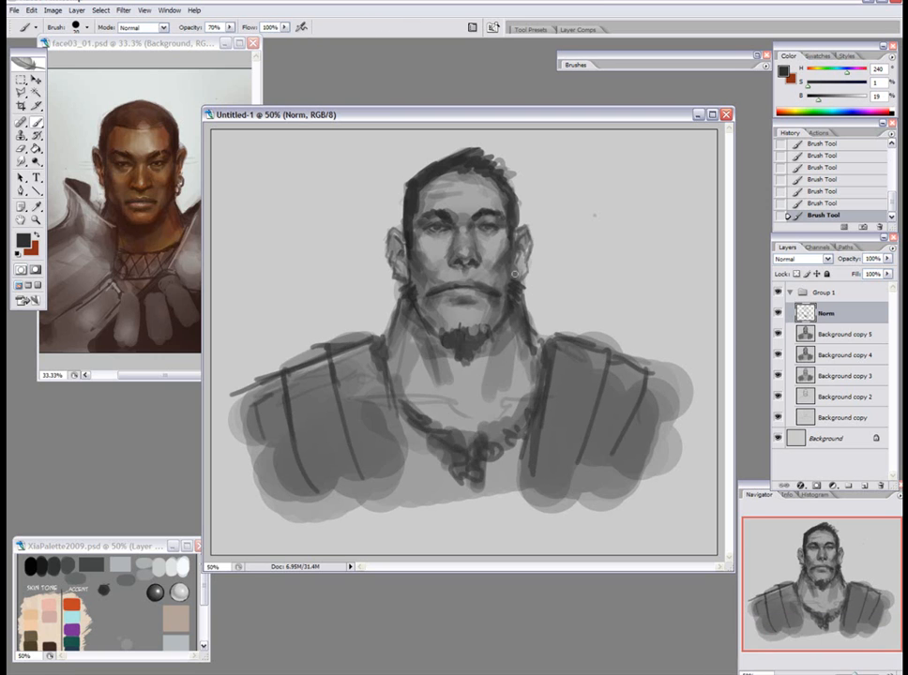
Retouch the right ear, and refine the moustache and the skin above it with sampled greys at 90% opacity.
left_click_drag(522, 238, 528, 253)
left_click(446, 289, "alt")
key("9")
mouse_move(450, 285)
left_mouse_down()
mouse_move(476, 275)
mouse_move(502, 288)
left_mouse_up()
left_click(482, 280, "alt")
left_click(494, 283, "alt")
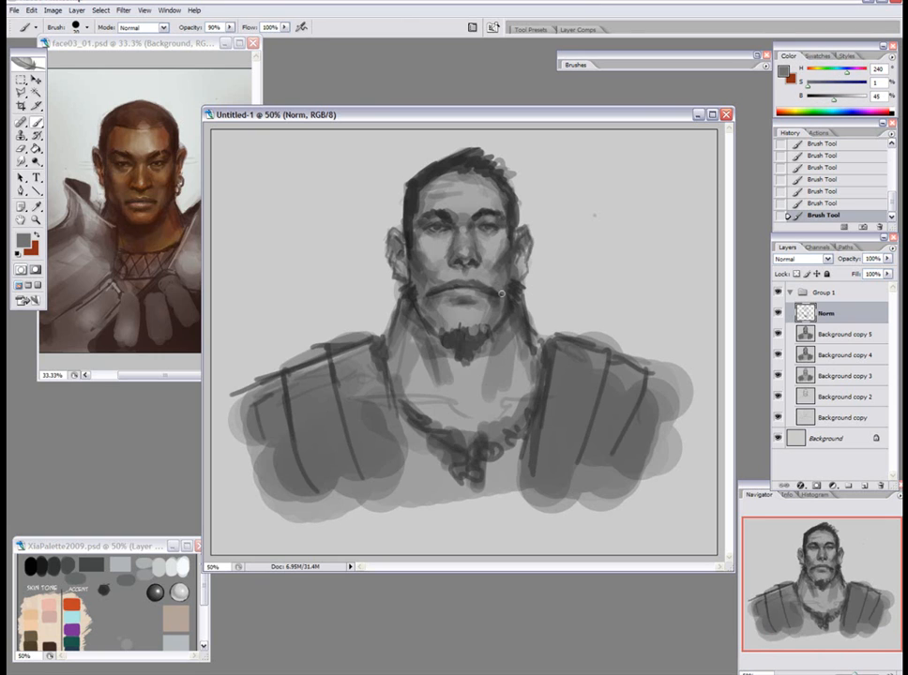
left_click(446, 276, "alt")
left_click(431, 284, "alt")
Merge the Norm layer down, duplicate the merged layer, and add a new Overlay layer named Olay above it.
key("ctrl+e")
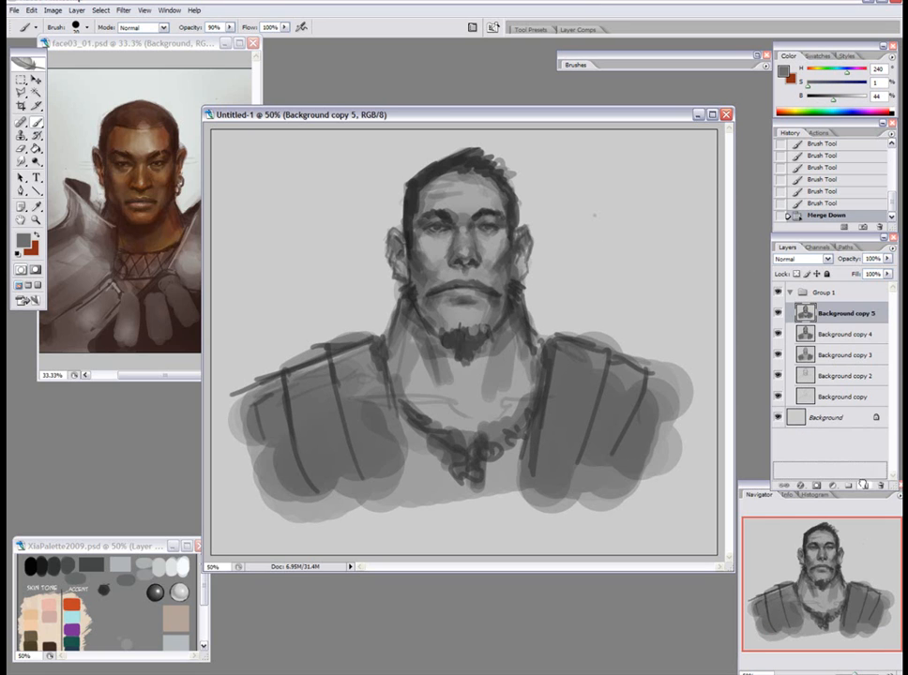
key("ctrl+j")
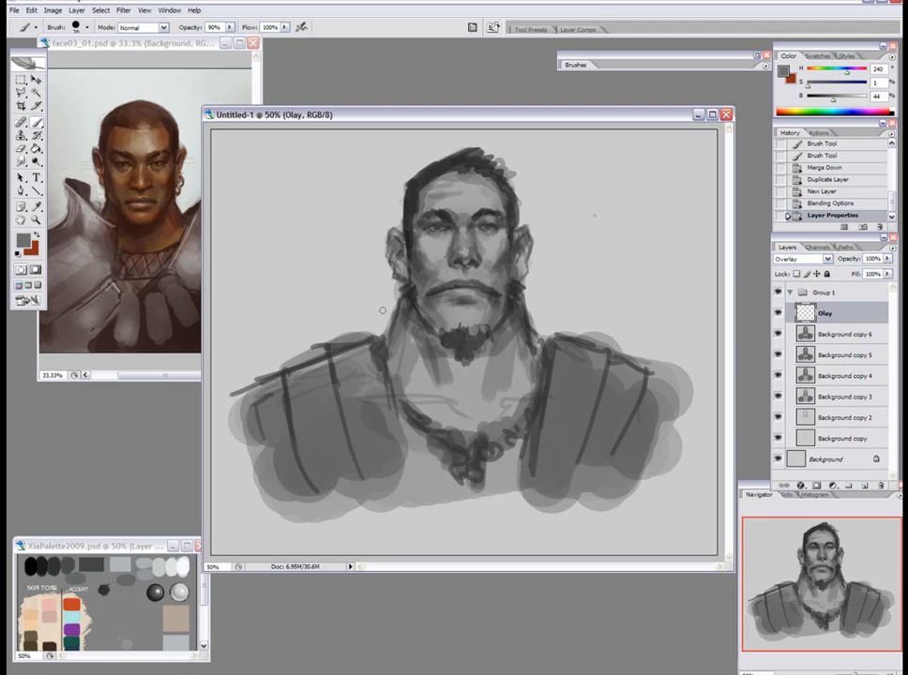
Tint the face on the Olay layer with the palette's light peach skin tone, using a soft 500-pixel brush at 70% opacity.
left_click(35, 620, "alt")
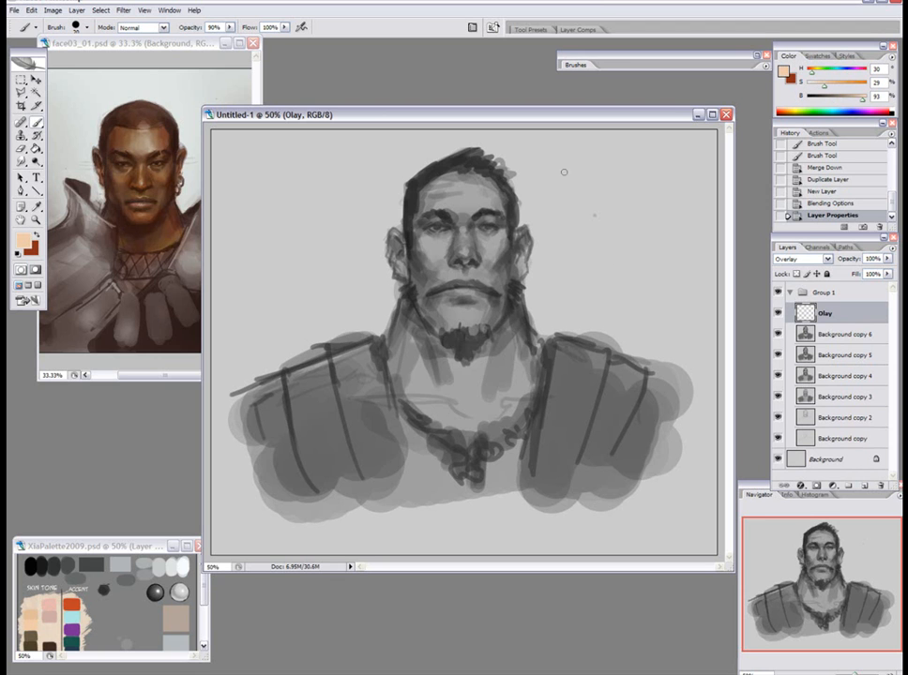
right_click(549, 209)
left_click(585, 299)
left_click(639, 150)
key("7")
key("bracketright")
key("bracketright")
key("bracketright")
key("bracketright")
key("bracketright")
key("bracketright")
key("bracketright")
key("bracketright")
left_click(458, 220)
left_click_drag(454, 349, 463, 363)
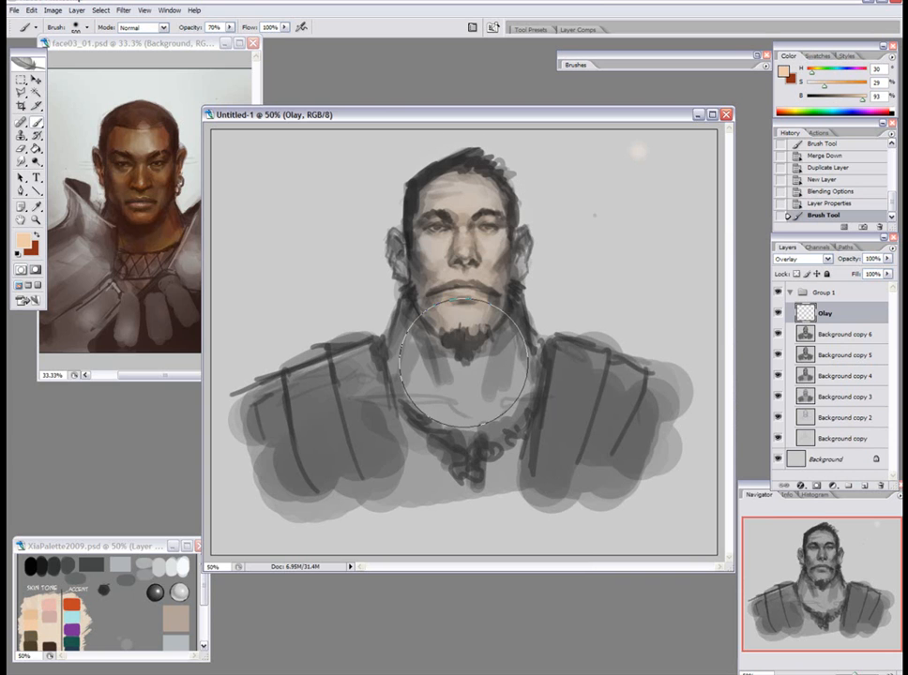